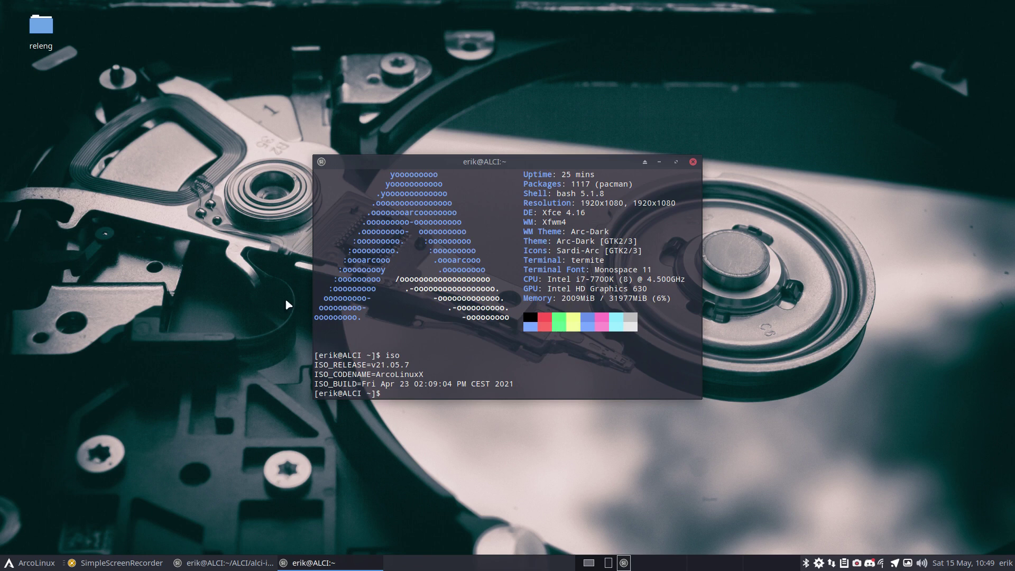
left_click(10, 565)
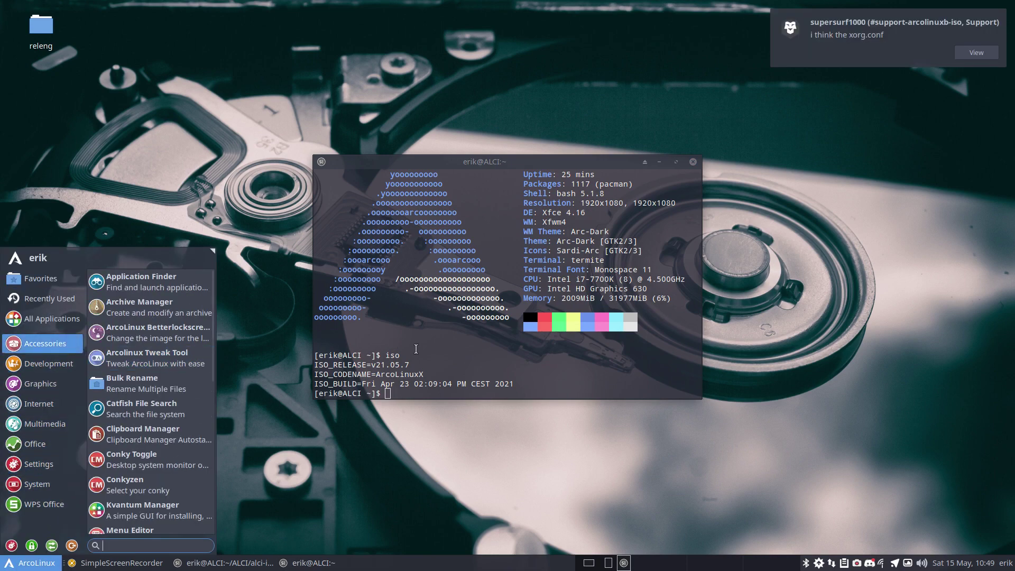
left_click(434, 377)
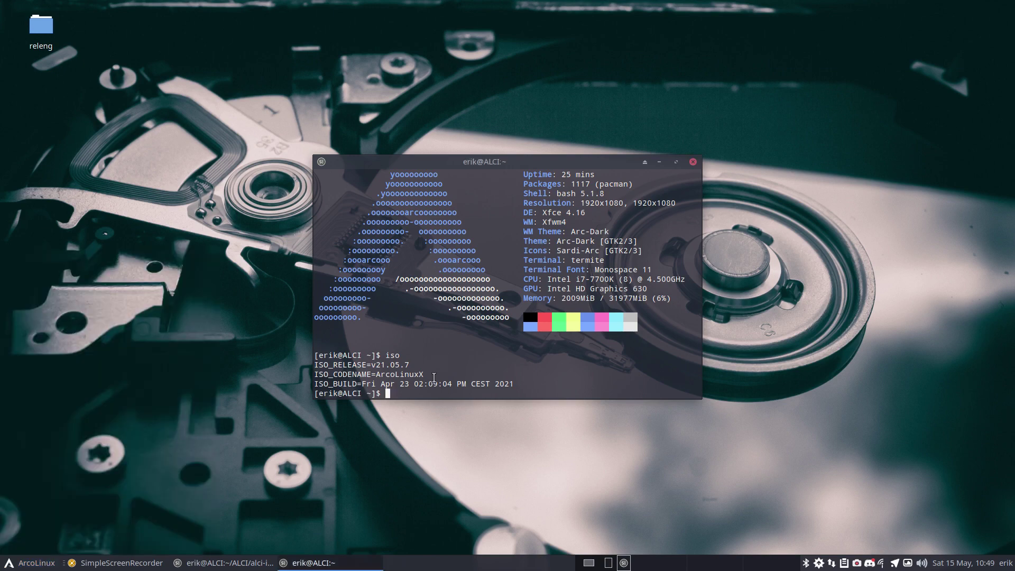
Browse the file system to /etc and open the dev-rel file in the text editor.
key("super+e")
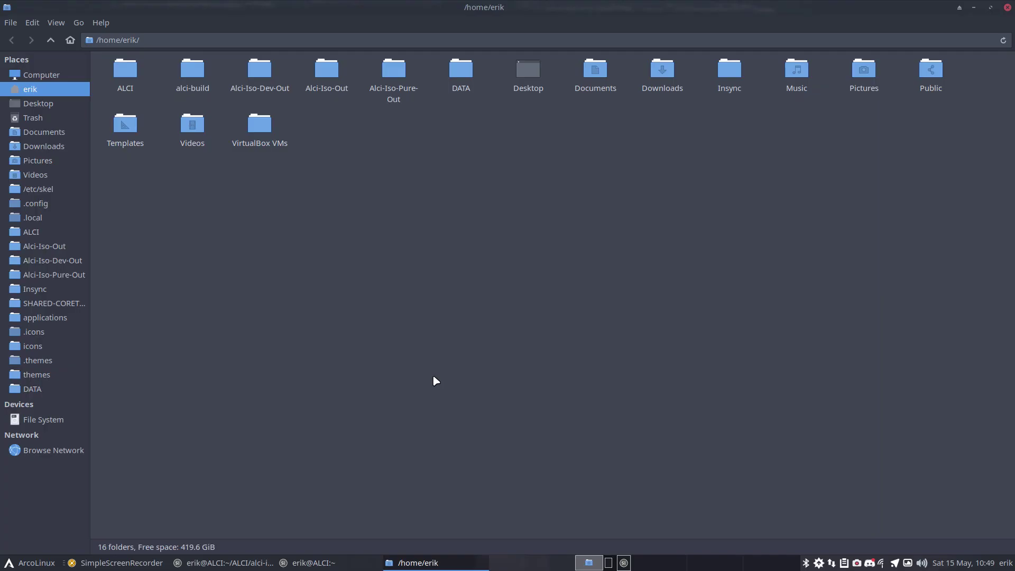
left_click(62, 74)
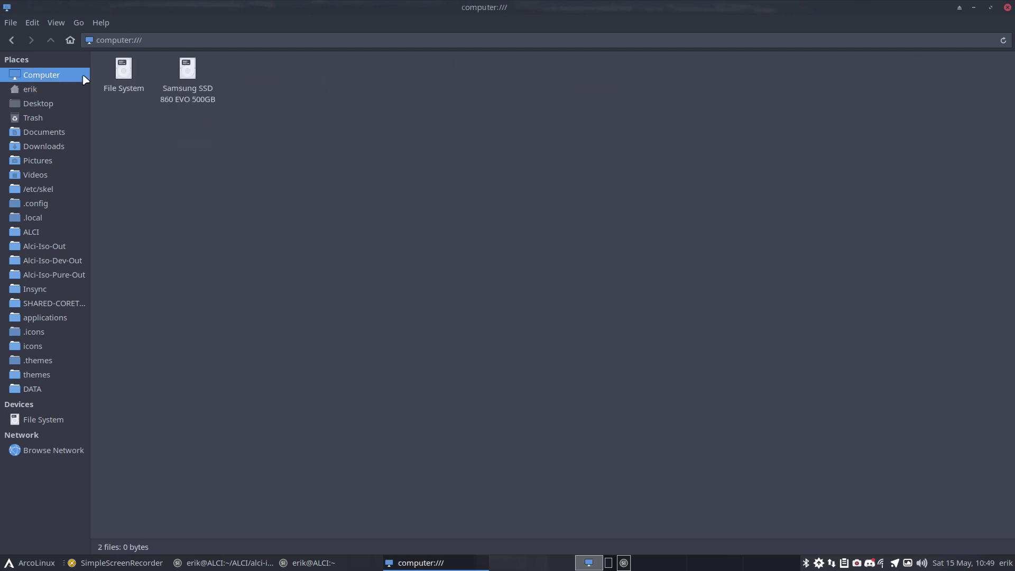
double_click(127, 78)
double_click(212, 70)
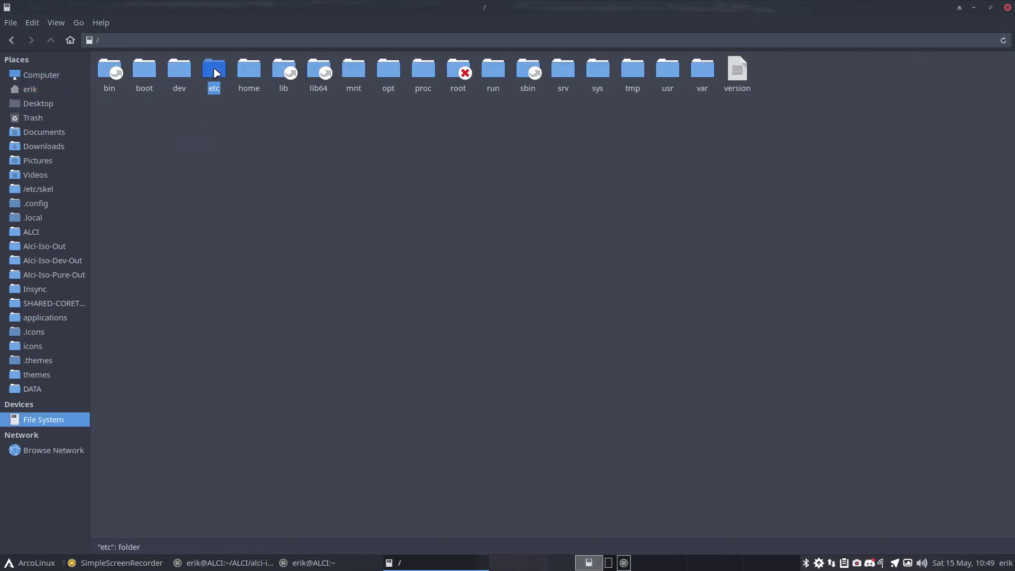
type("dev")
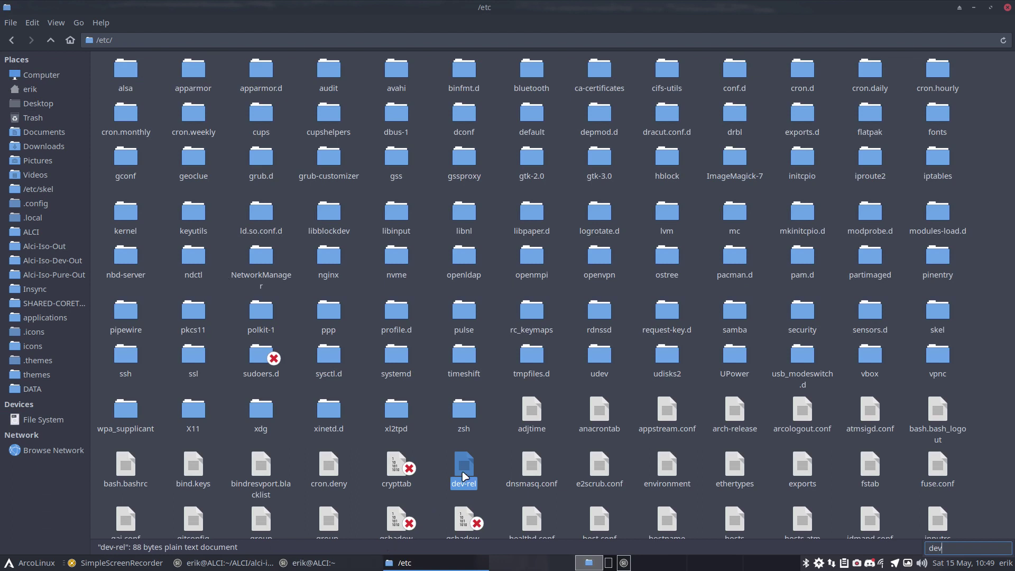
key("Return")
Set ISO_CODENAME to ArcoLinuxL, save dev-rel with the account password, and close the editor and file manager.
left_click(203, 67)
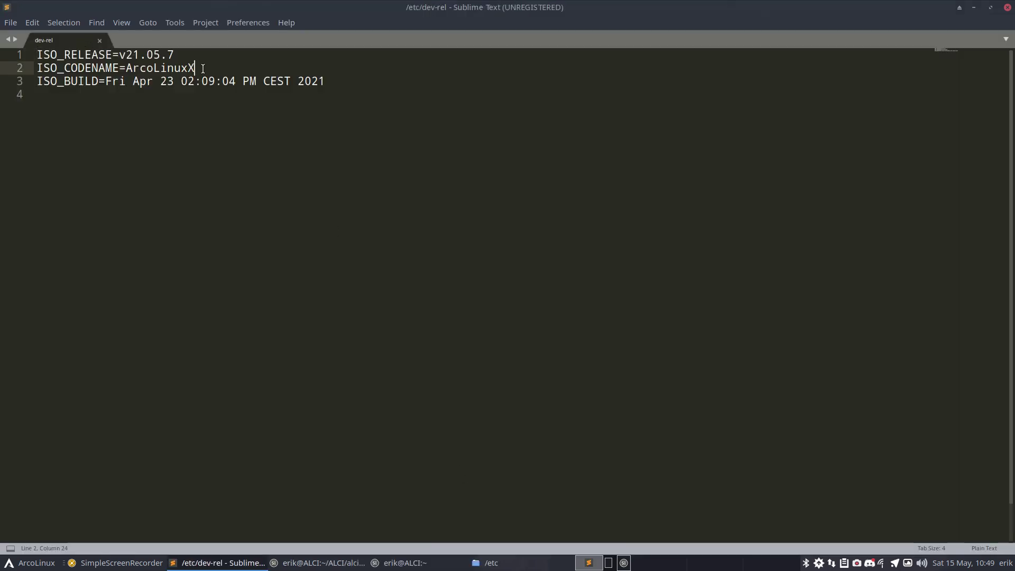
key("BackSpace")
type("L")
key("ctrl+s")
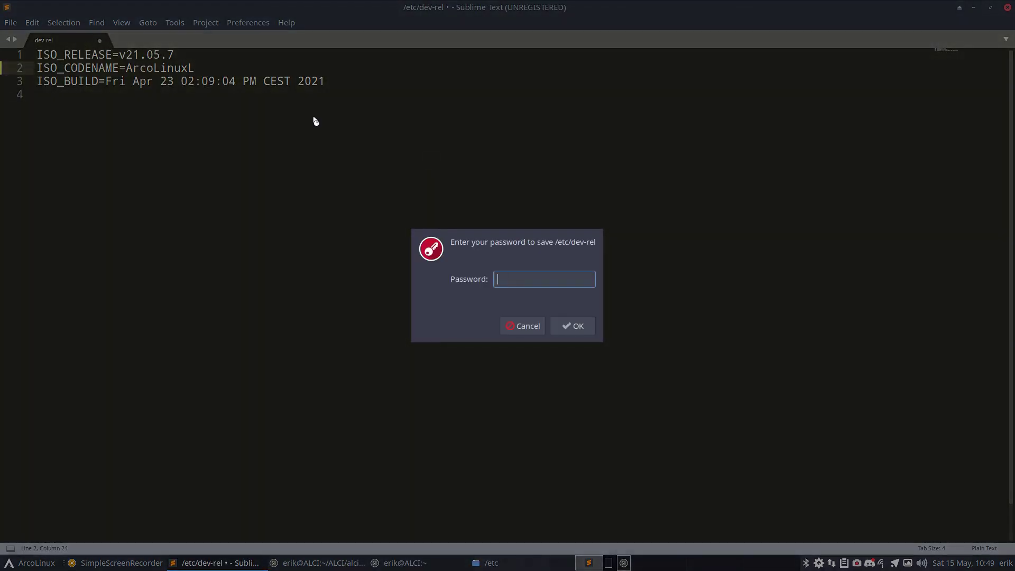
key("Return")
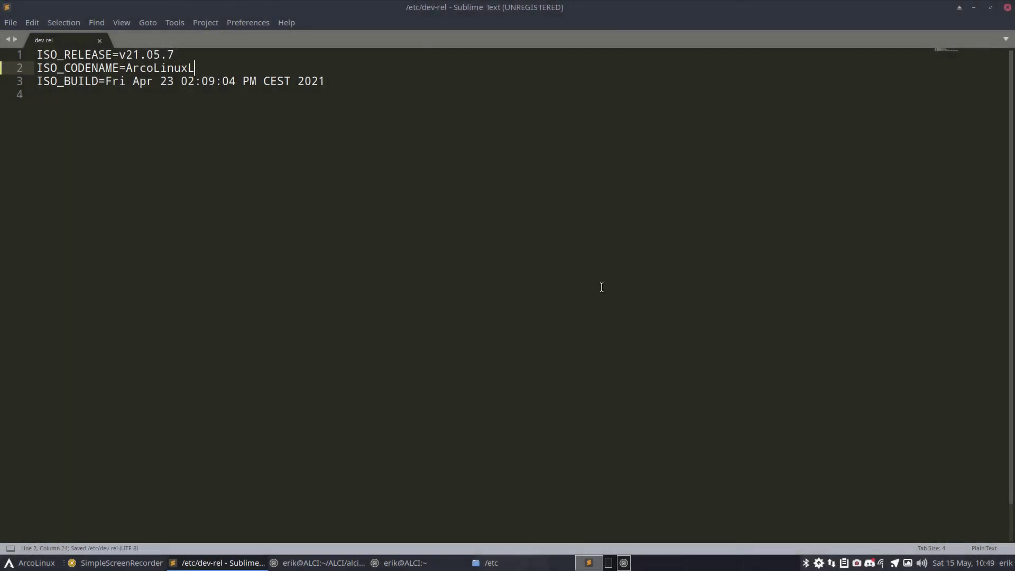
left_click(1008, 8)
left_click(1008, 8)
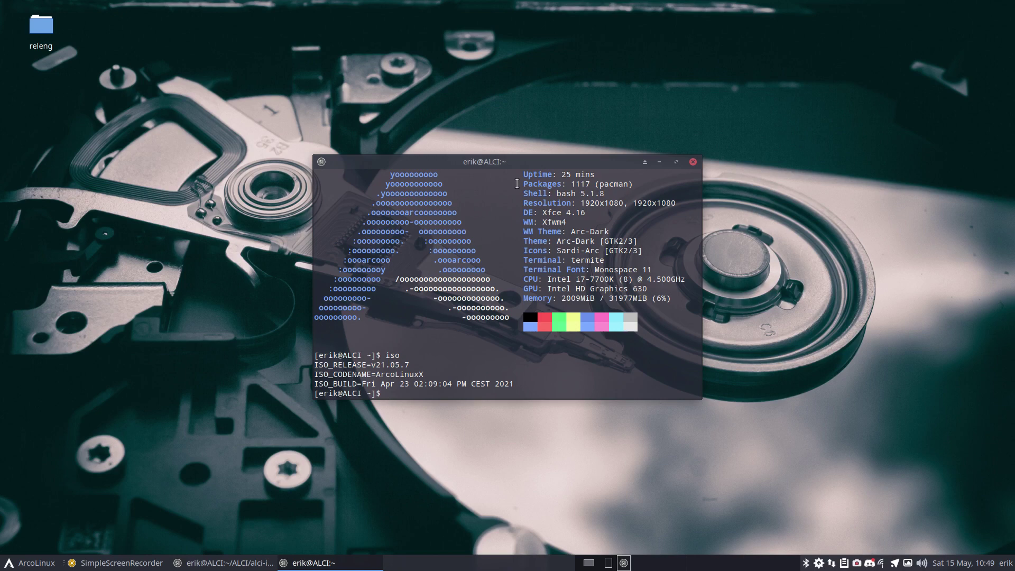
Run iso in the terminal to check the release information, and close the terminal.
type("iso")
key("Return")
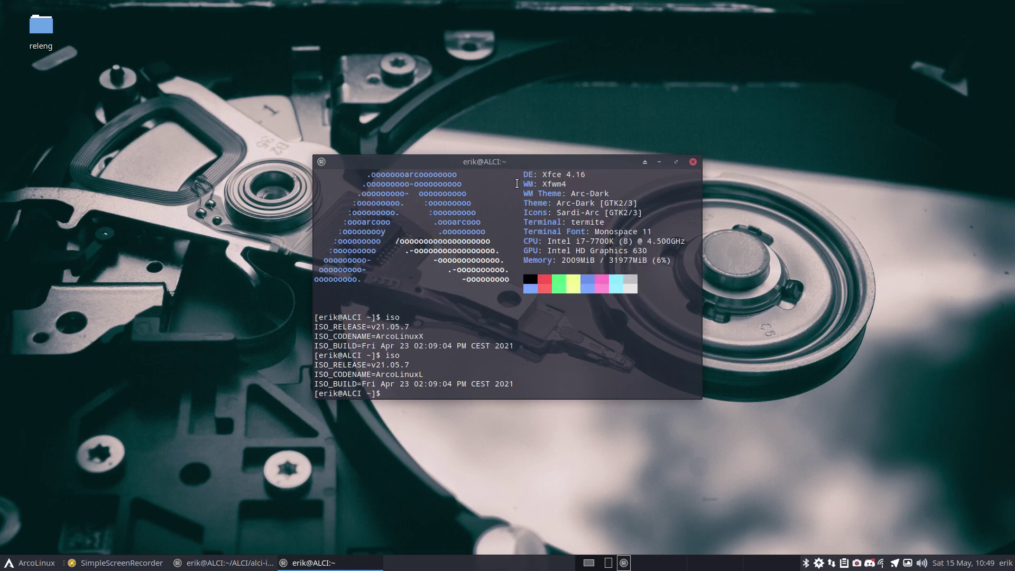
left_click(693, 161)
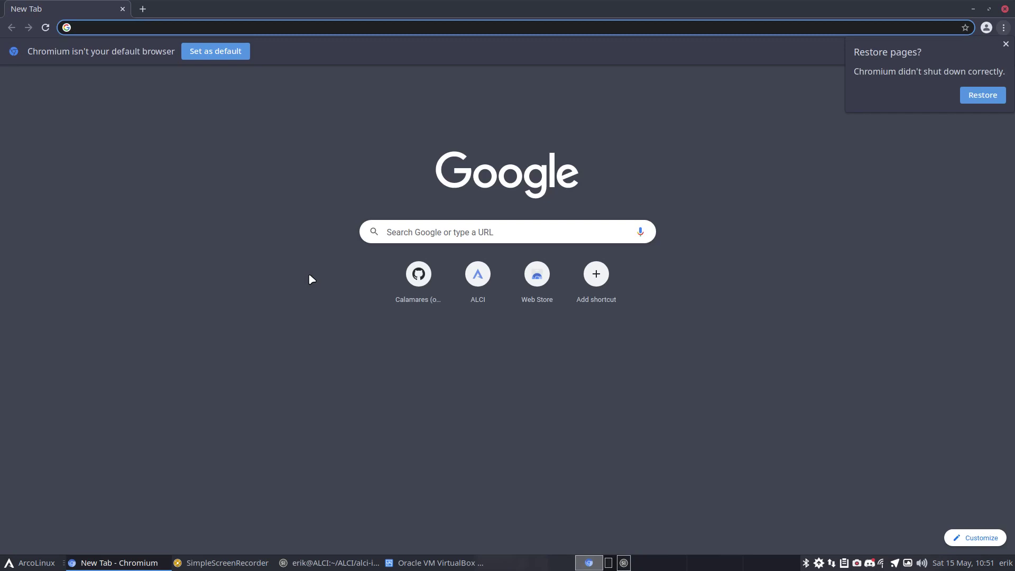
Open alci.online in Chromium and review the home page down to the article on comparing archiso 53-1, dismissing the restore prompt.
type("alci")
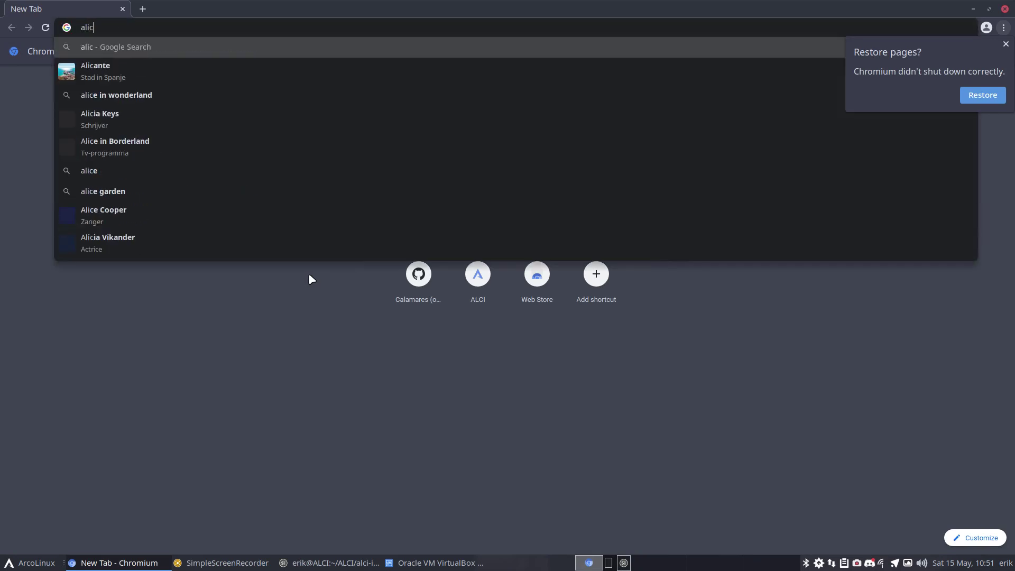
key("Return")
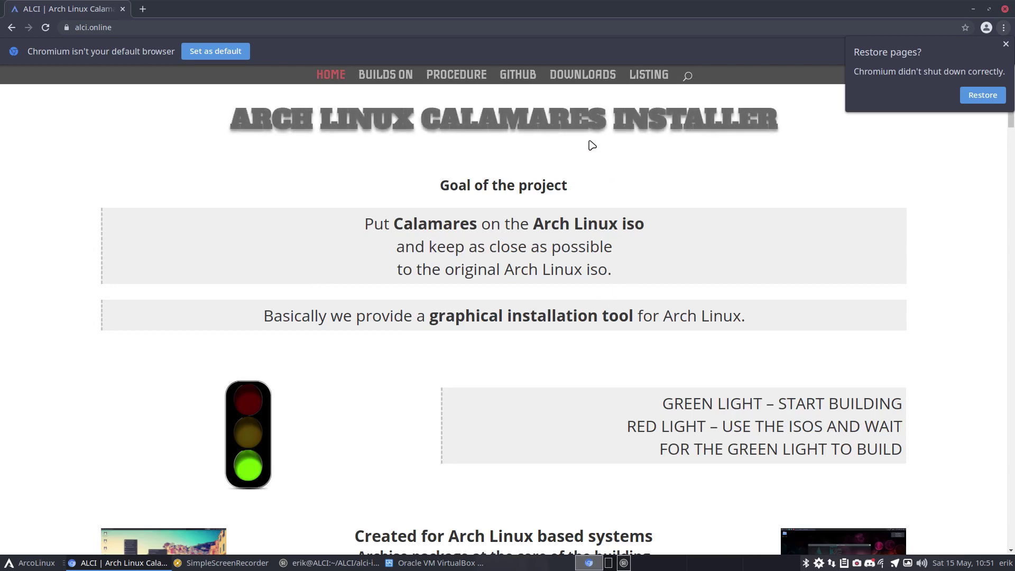
left_click_drag(233, 123, 410, 125)
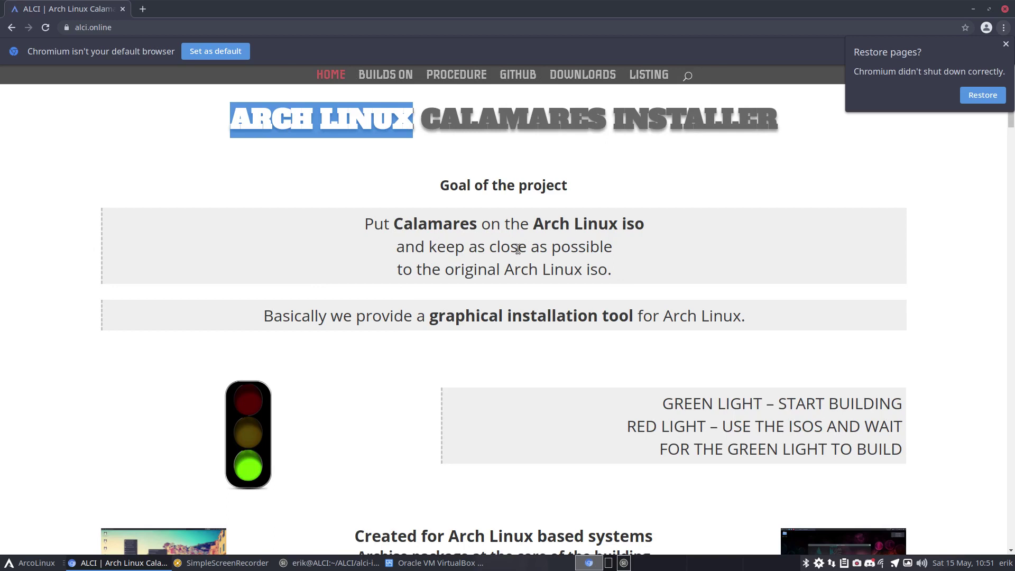
scroll(518, 248, "down", 15)
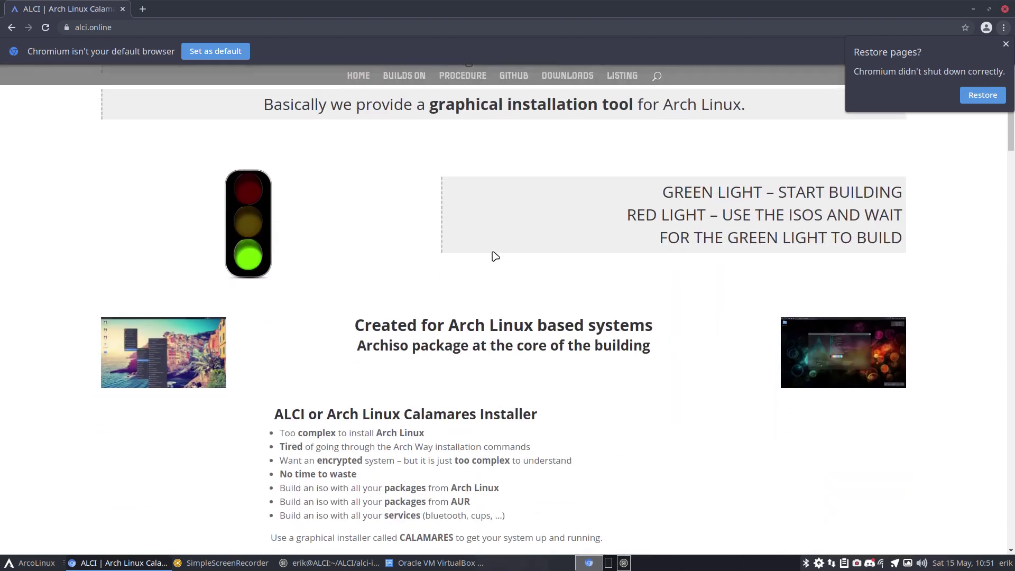
scroll(225, 293, "down", 3)
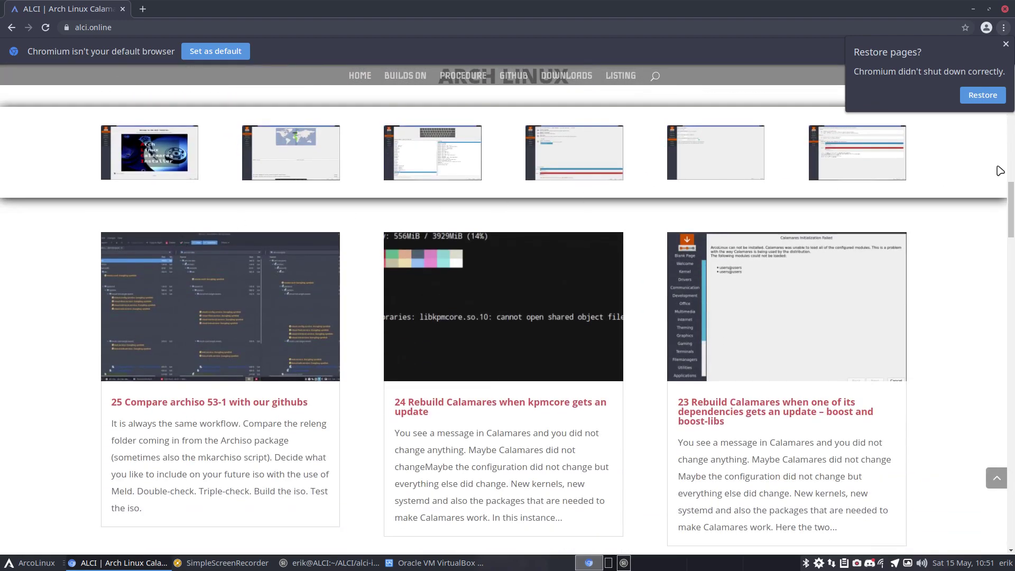
left_click(1006, 44)
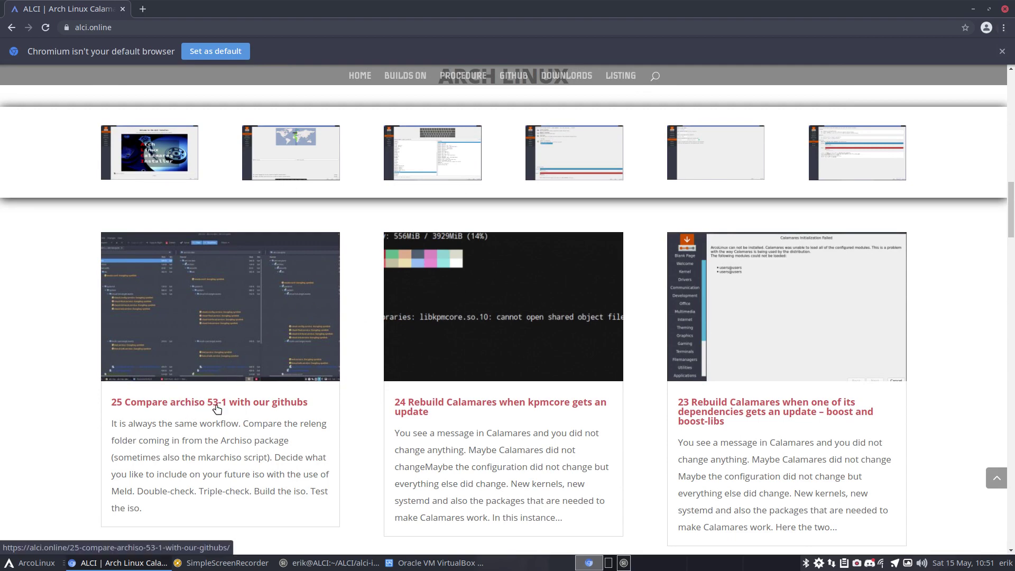
left_click(973, 9)
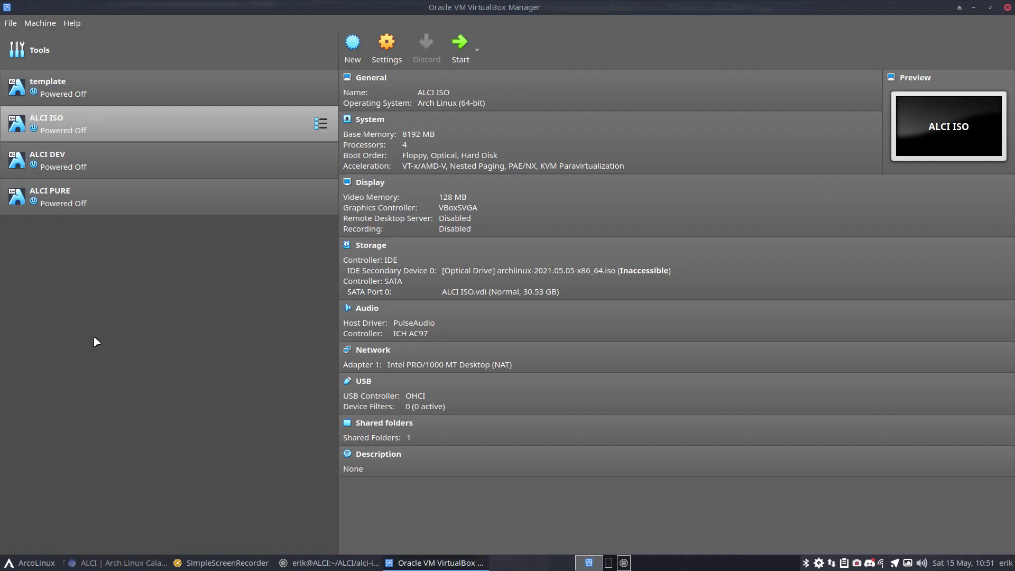
Attach archlinux-2021.05.15-x86_64.iso from the Alci-Iso-Dev-Out folder to the optical drive of the ALCI DEV virtual machine.
left_click(160, 172)
left_click(520, 272)
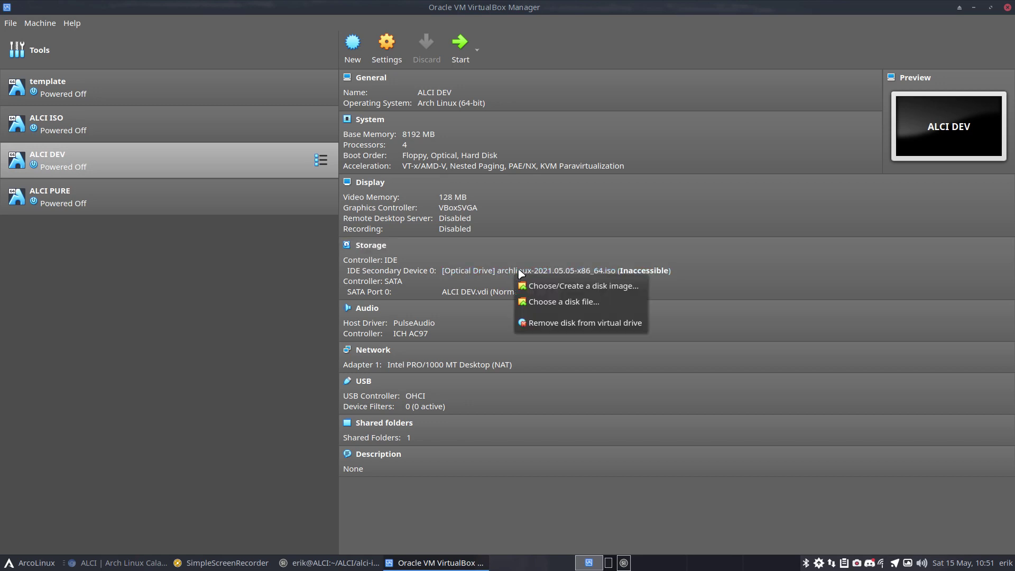
left_click(570, 306)
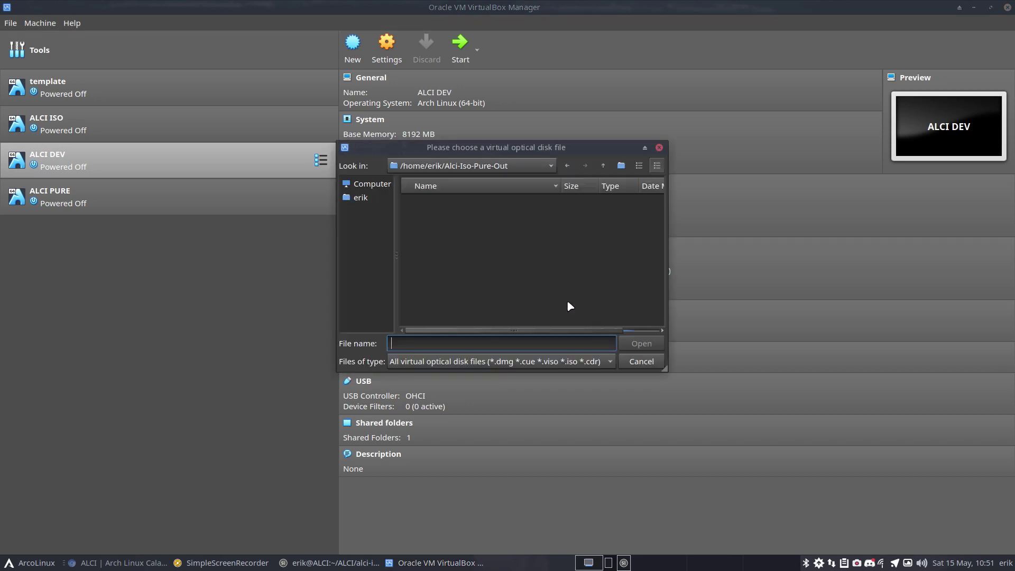
left_click(370, 197)
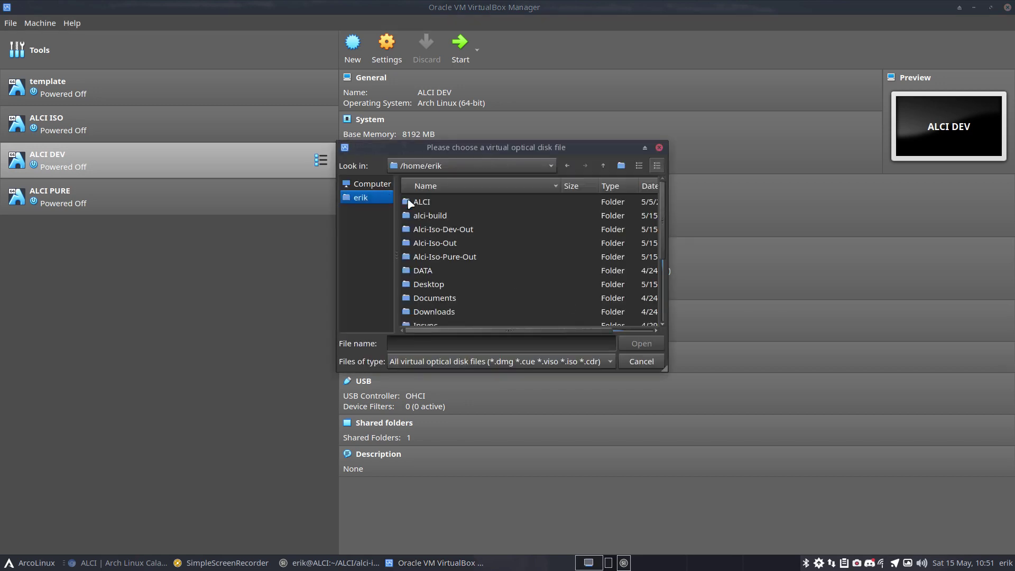
double_click(475, 230)
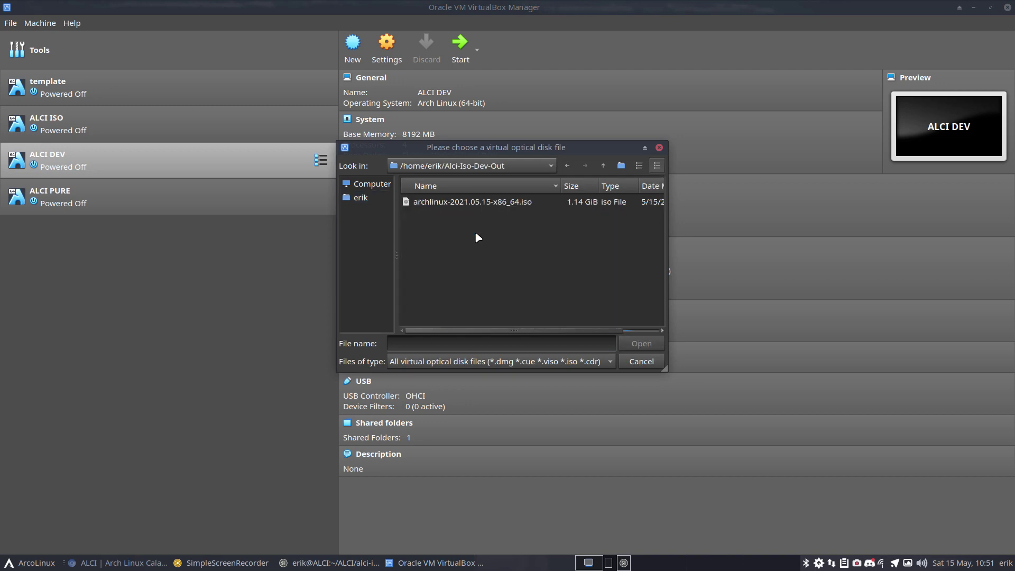
left_click(490, 206)
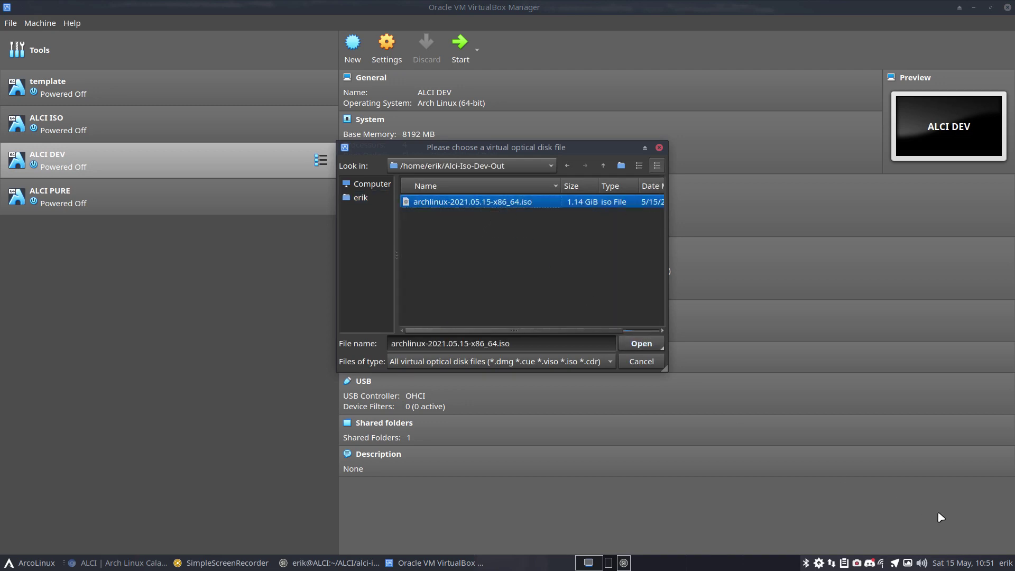
left_click(945, 564)
left_click(945, 564)
left_click(642, 343)
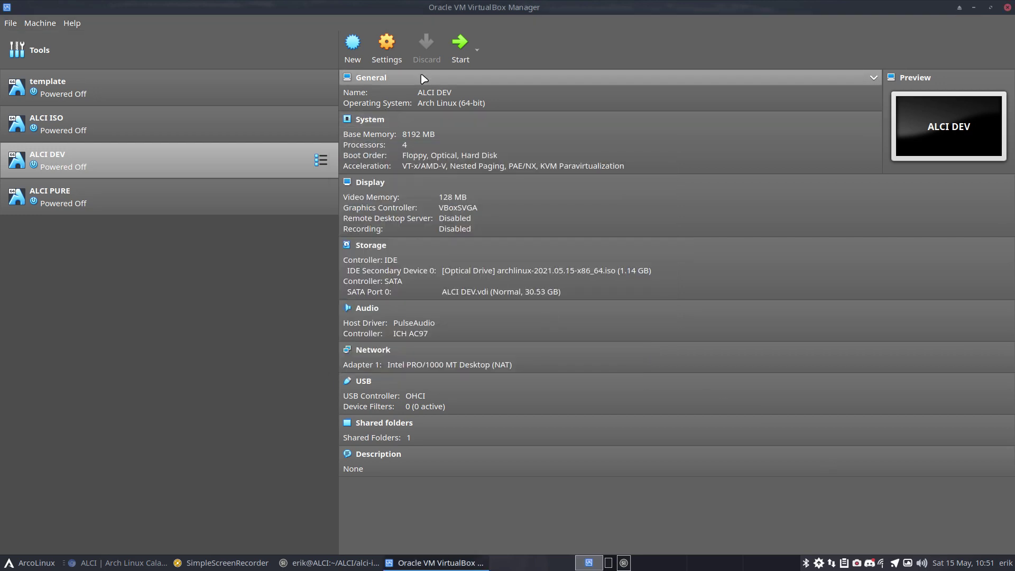
Start the ALCI DEV machine in full screen and boot the Arch Linux install medium (x86_64, BIOS).
left_click(460, 43)
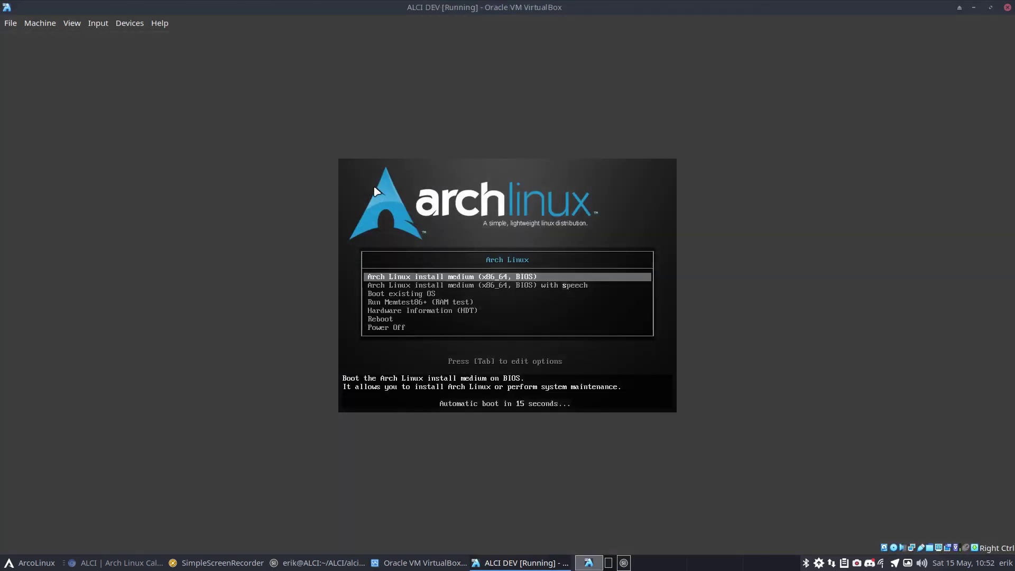
key("ctrl+f")
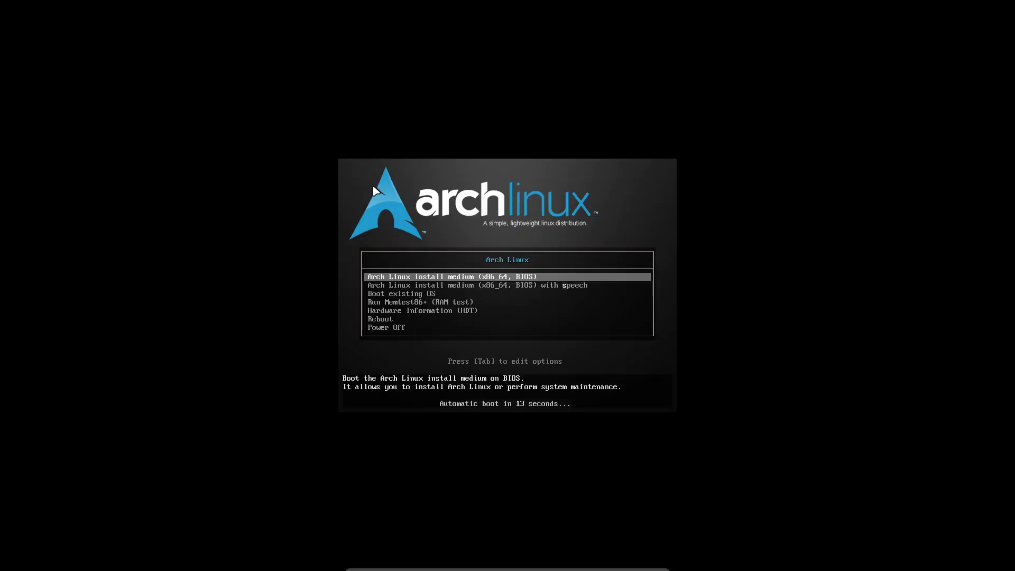
key("Return")
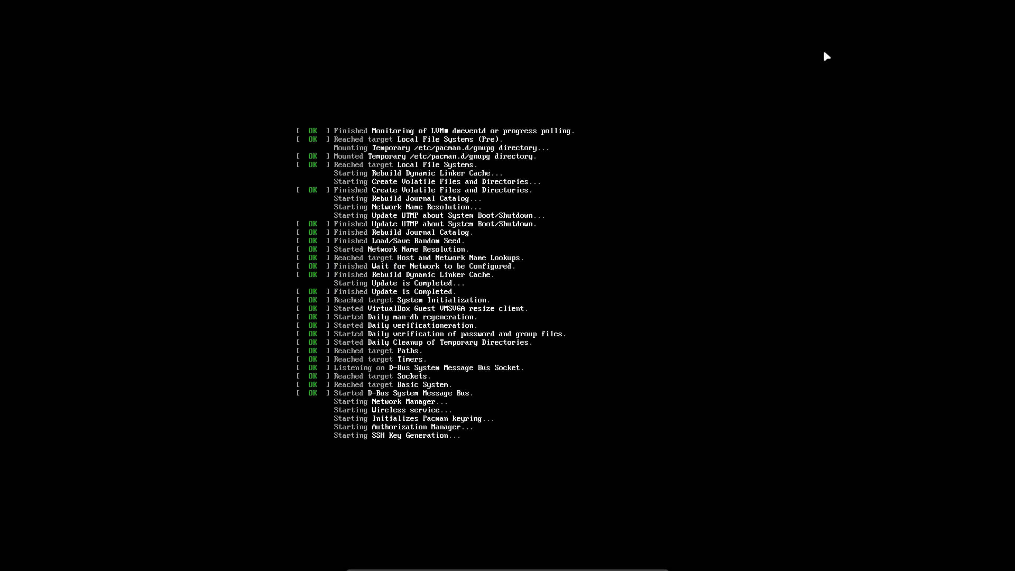
Leave full screen to quit Discord and Telegram on the host, and return the virtual machine to full screen.
key("Control_R+f")
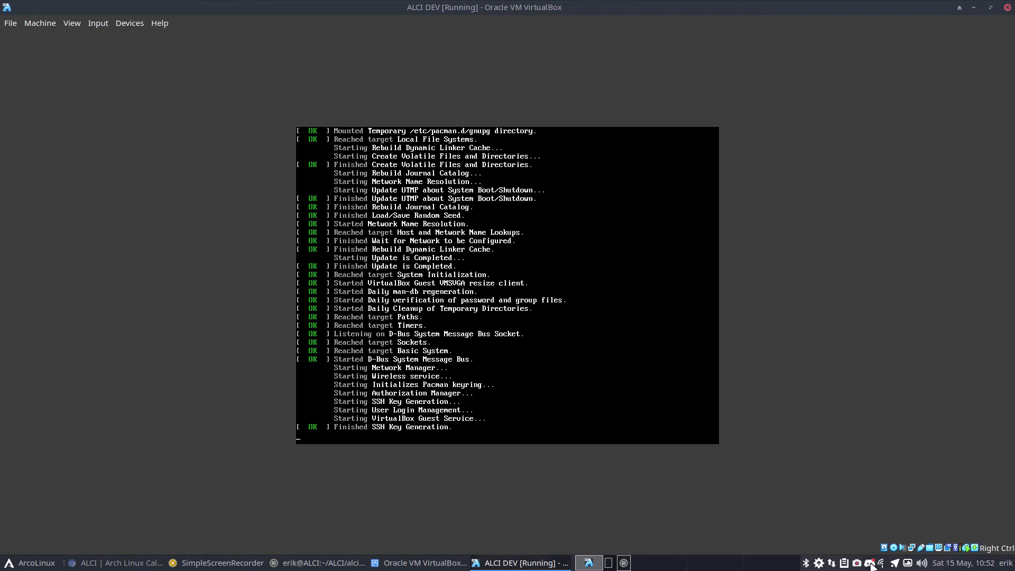
right_click(870, 563)
left_click(842, 508)
right_click(895, 563)
left_click(865, 508)
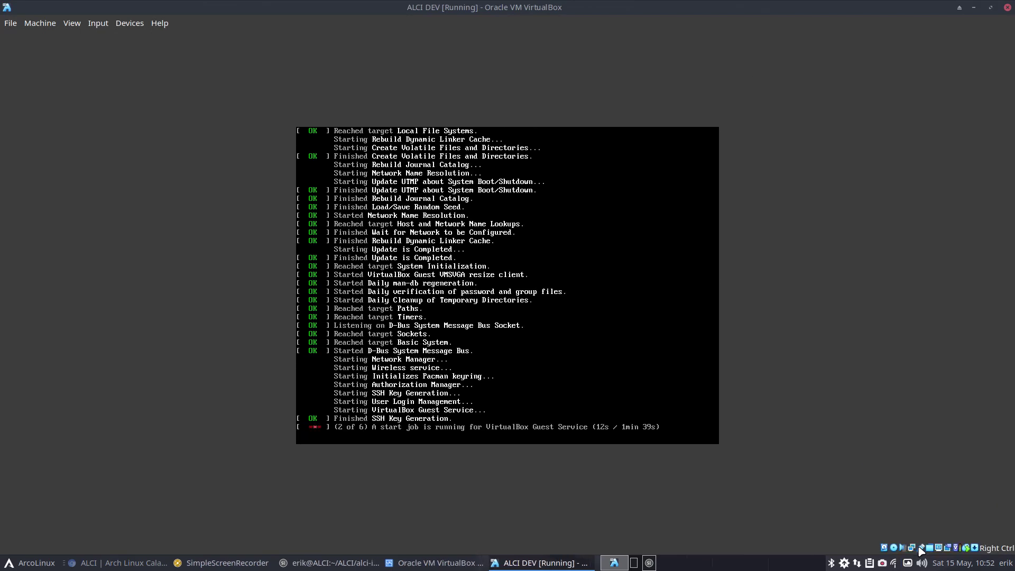
key("Control_R+f")
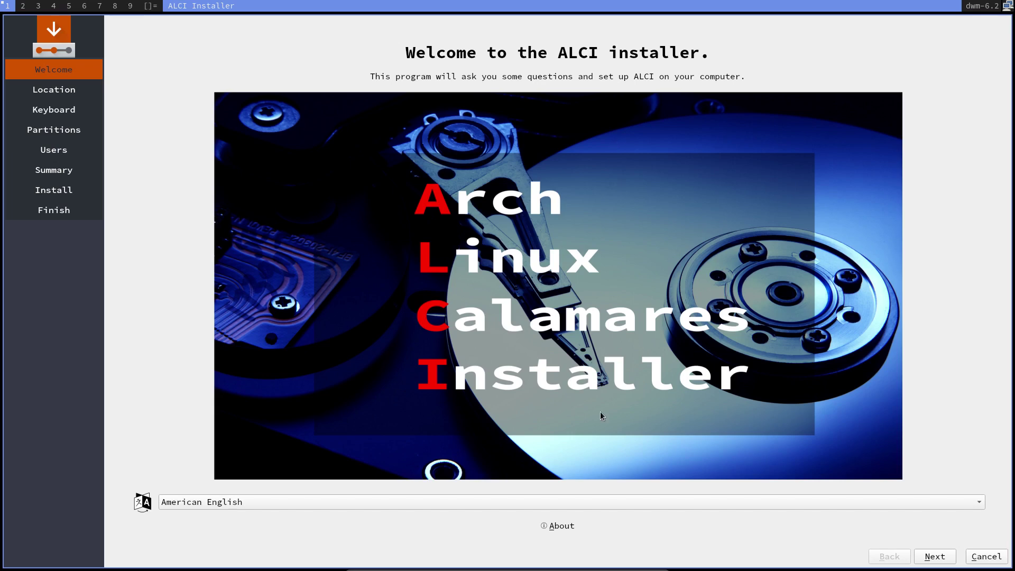
Check the installer's About information, and proceed to the keyboard settings with American English and the Europe/Brussels location.
left_click(564, 525)
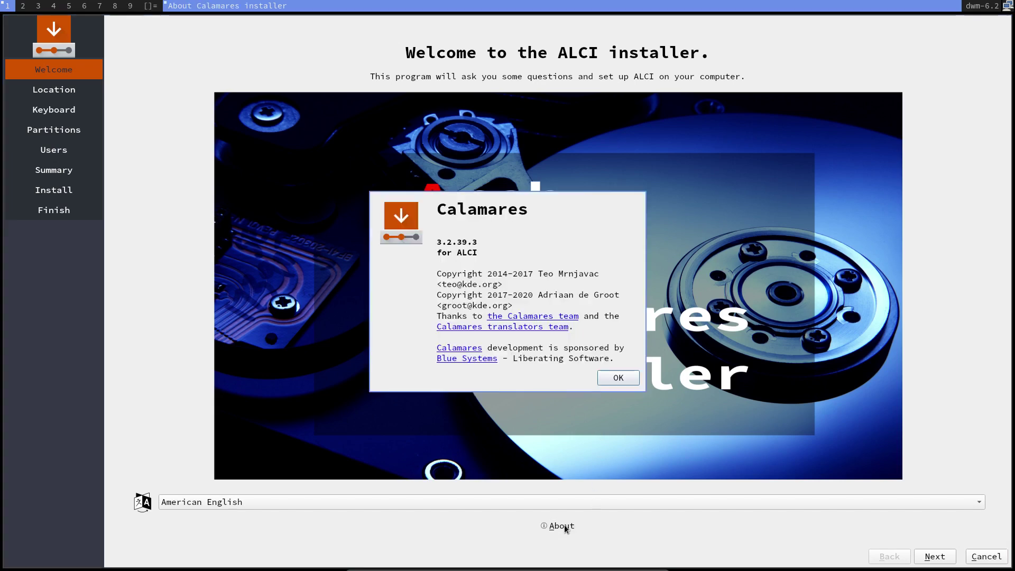
left_click(619, 378)
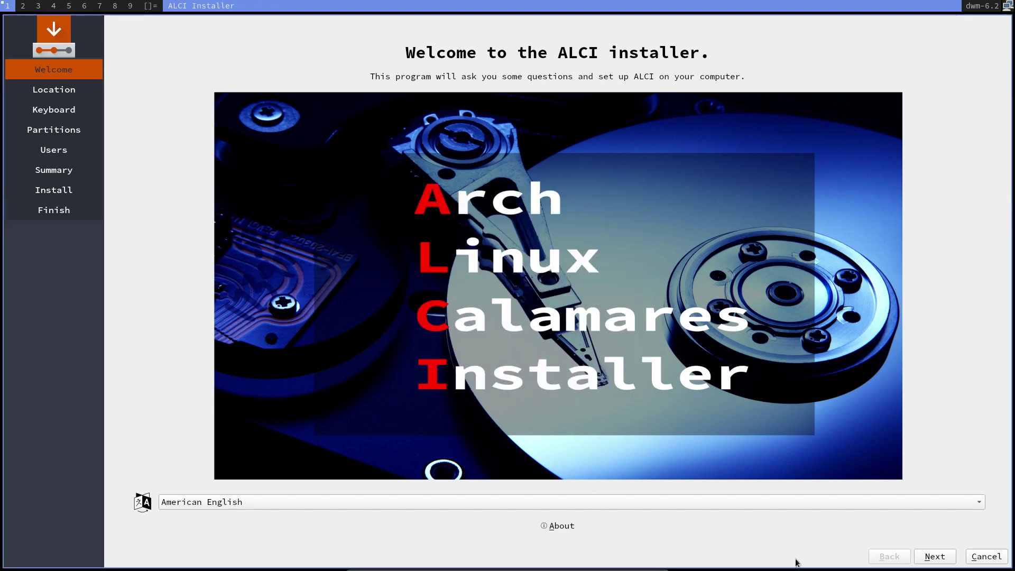
left_click(936, 557)
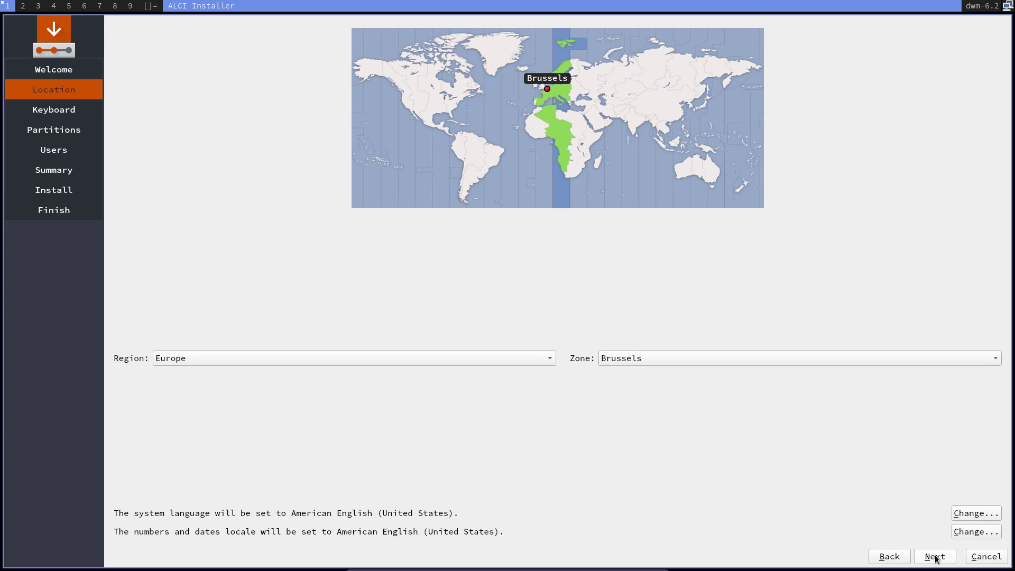
left_click(935, 557)
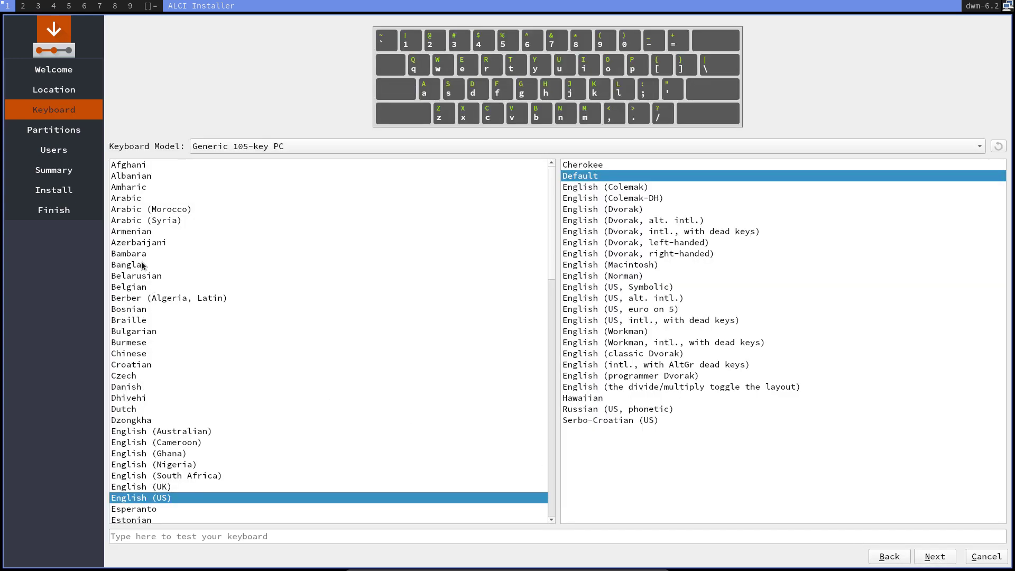
Set the keyboard layout to Belgian (Default) and choose to erase the VBOX HARDDISK with no swap.
left_click(145, 287)
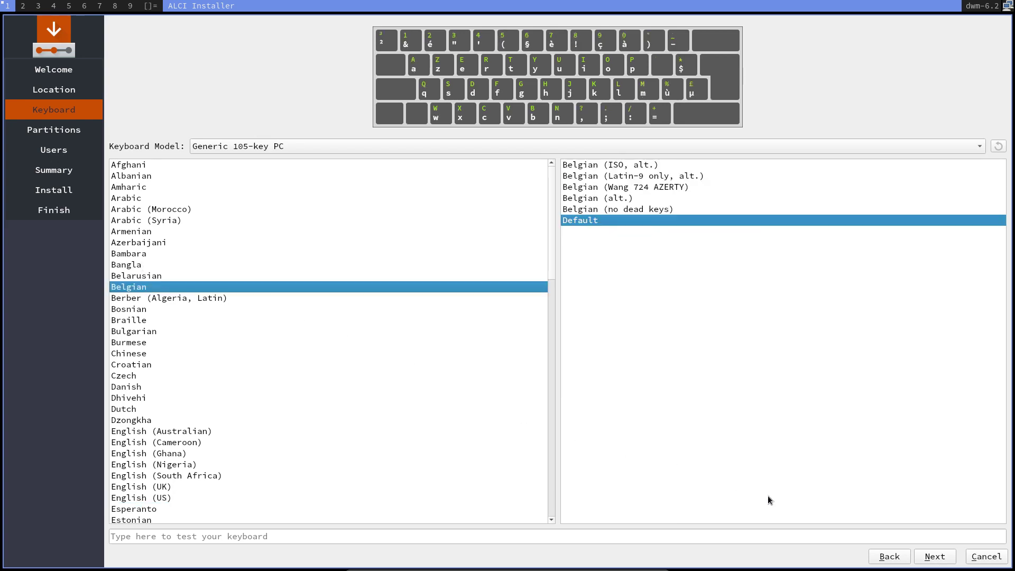
left_click(933, 556)
left_click(207, 113)
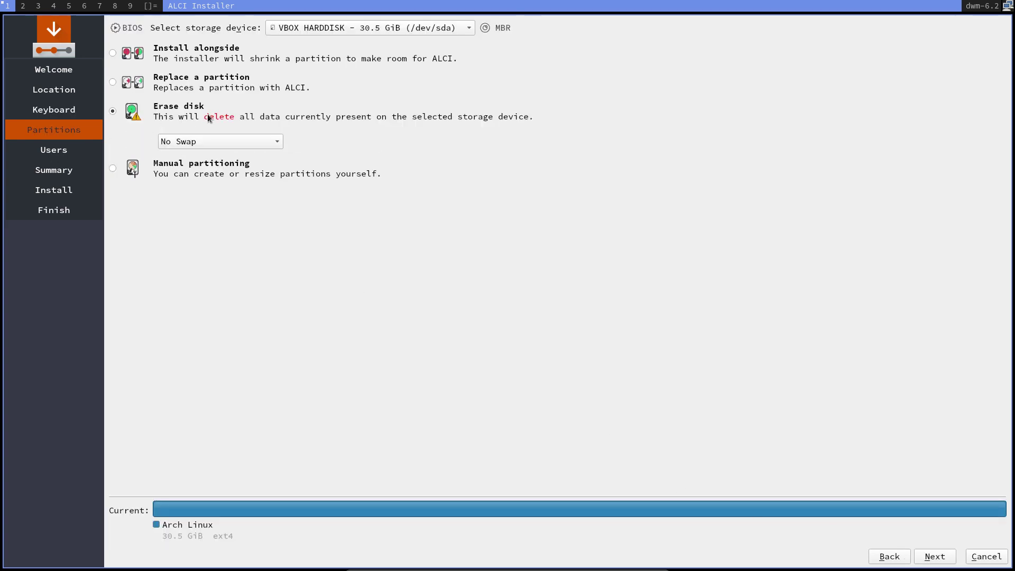
left_click(944, 559)
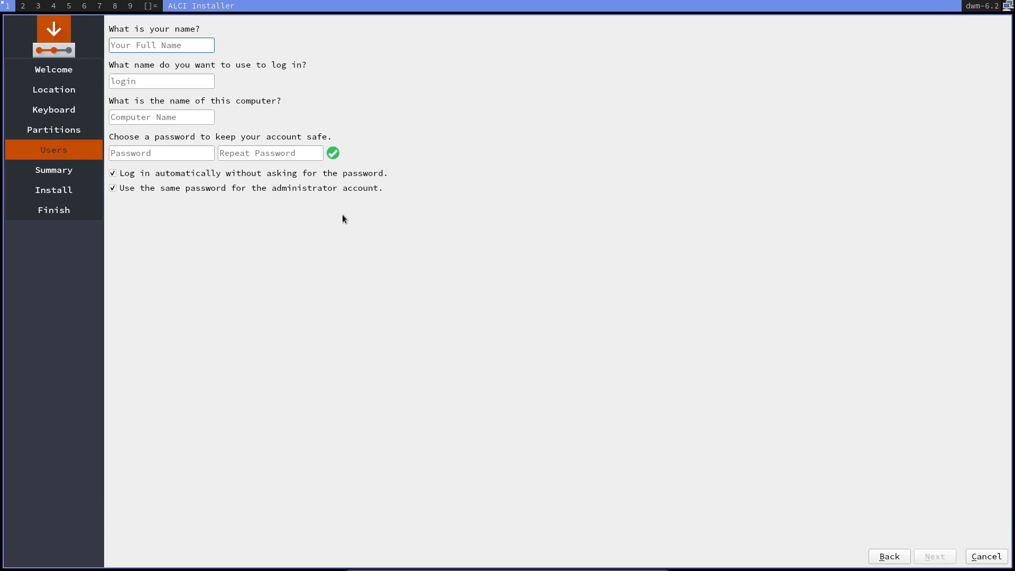
Enter the account holder's name, keep the suggested login name, and name the computer ArchLinux.
type("erik")
key("Tab")
key("Tab")
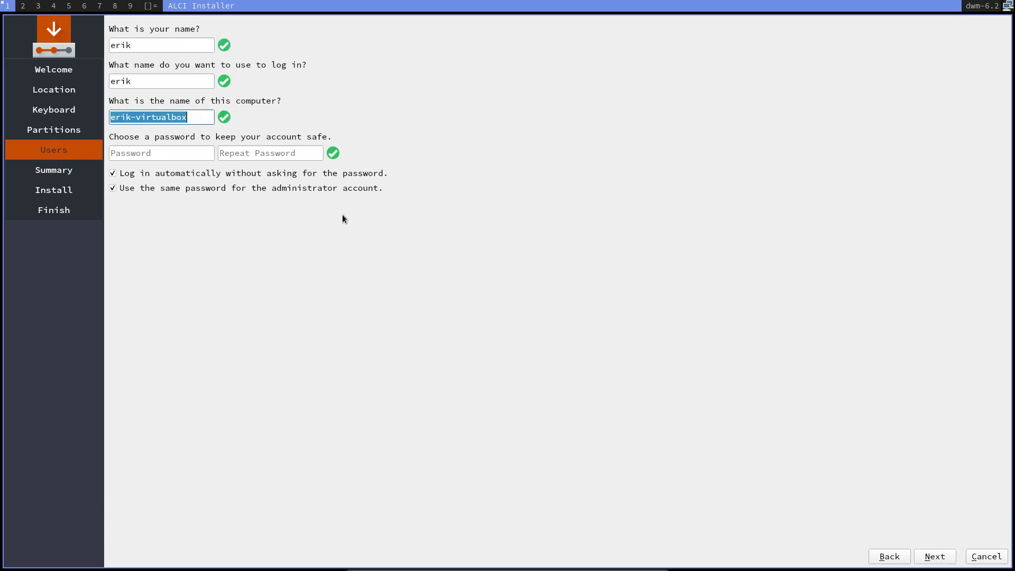
key("BackSpace")
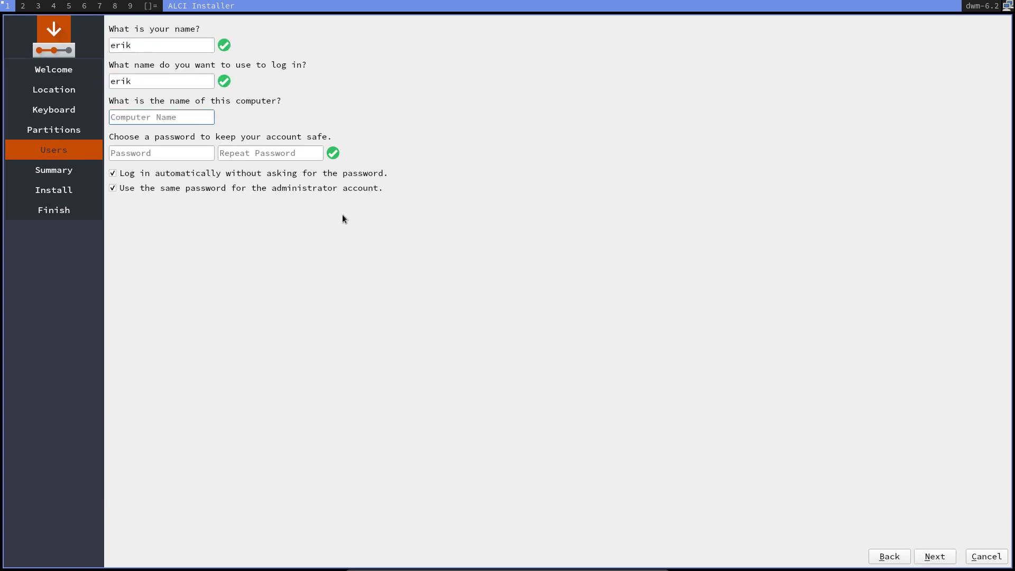
type("ArchLinux")
key("Tab")
Enter and repeat the account password, and start the installation from the summary.
type("****")
key("Tab")
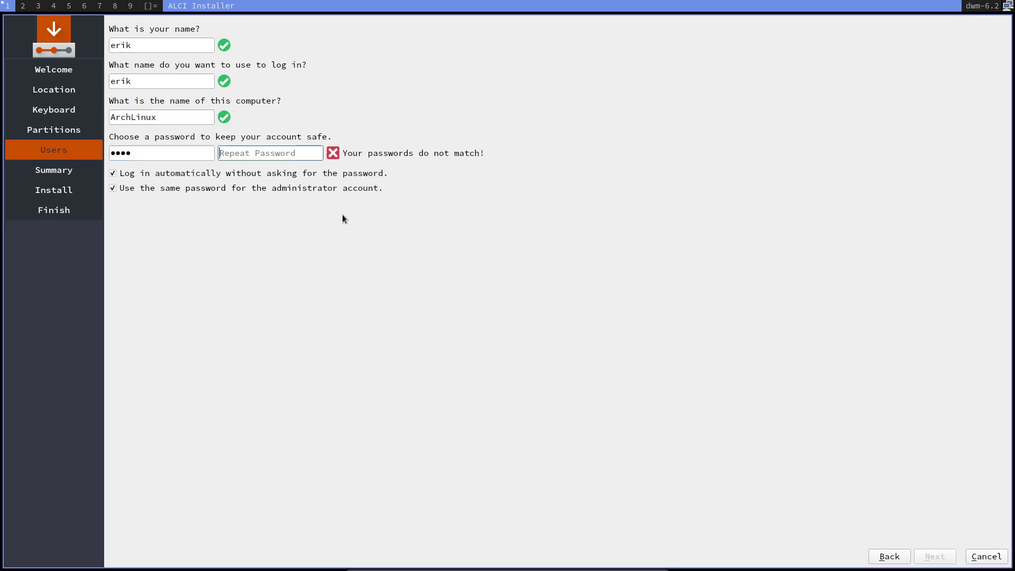
type("****")
left_click(935, 556)
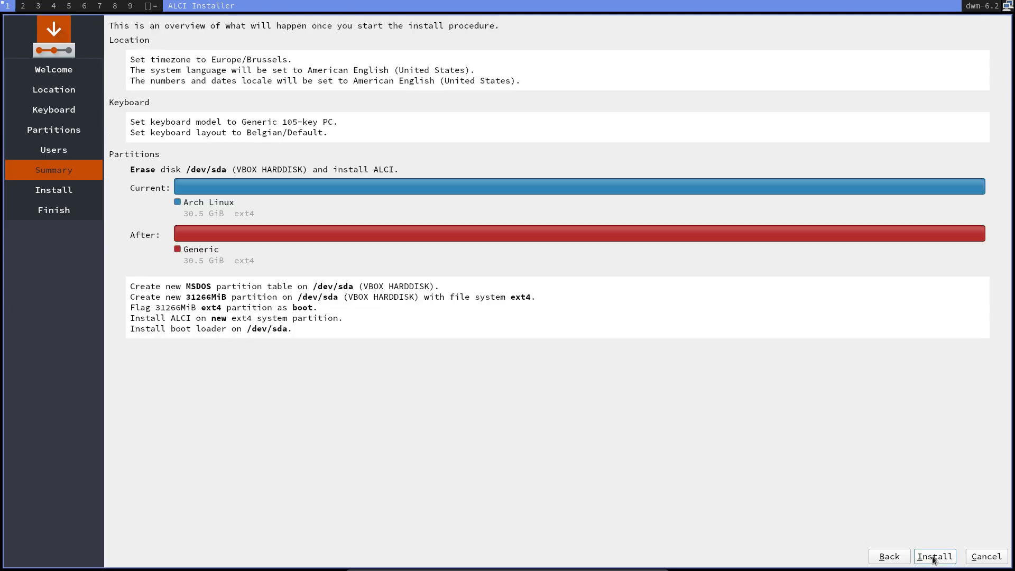
left_click(935, 557)
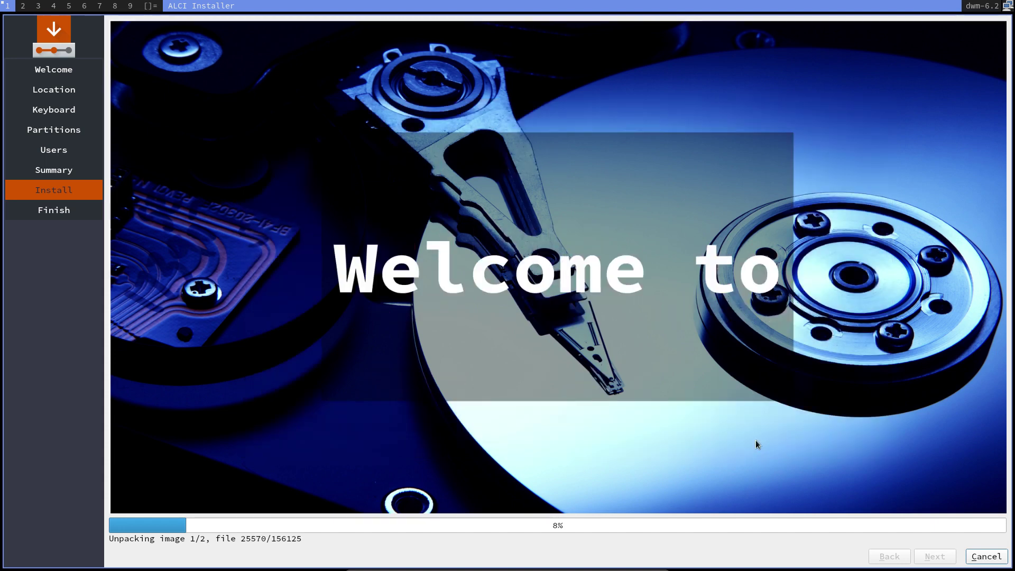
Leave the virtual machine's full screen, minimize both VirtualBox windows, and open the ALCI folder in the host's file manager.
key("Control_R+f")
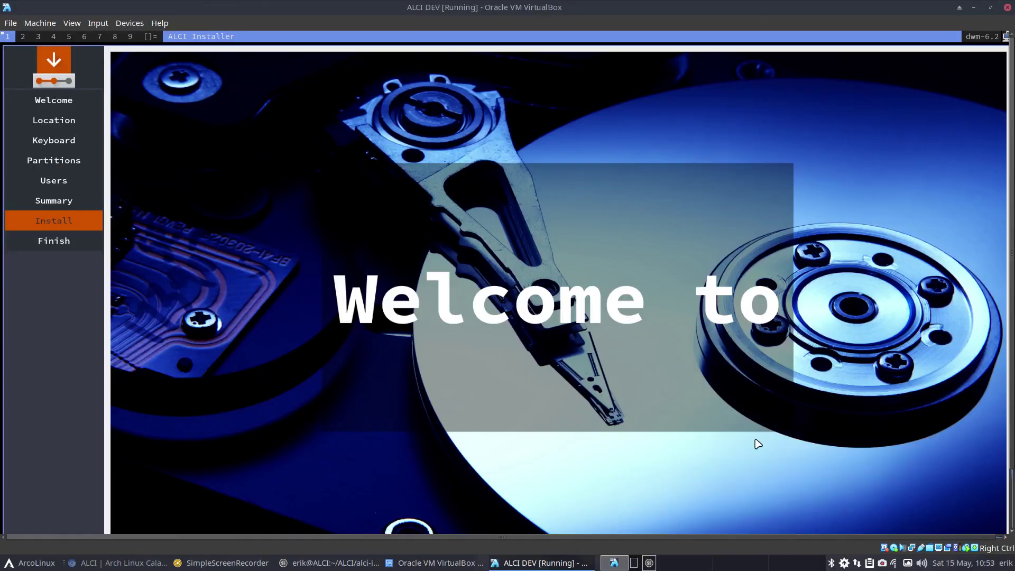
left_click(975, 7)
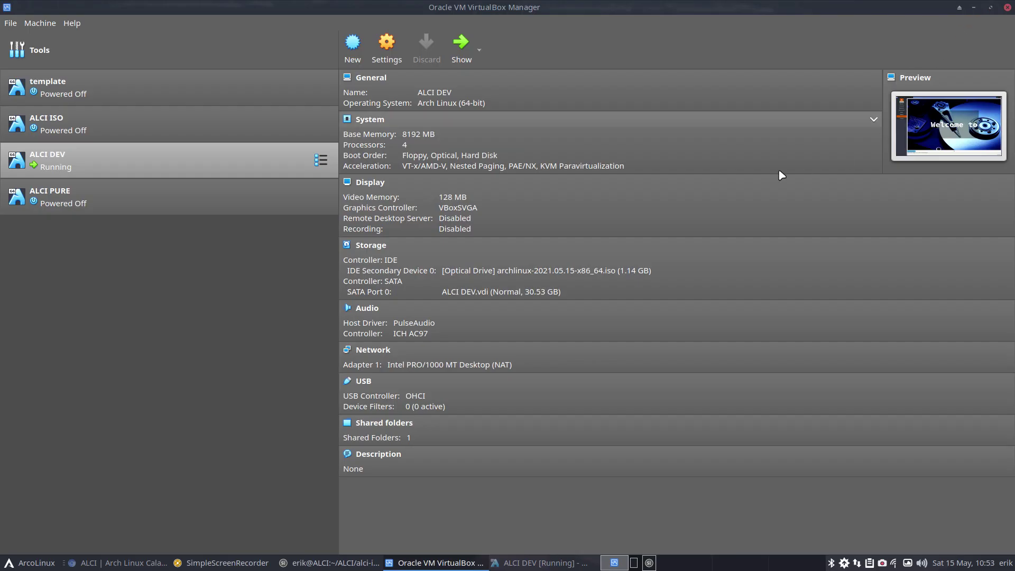
left_click(973, 8)
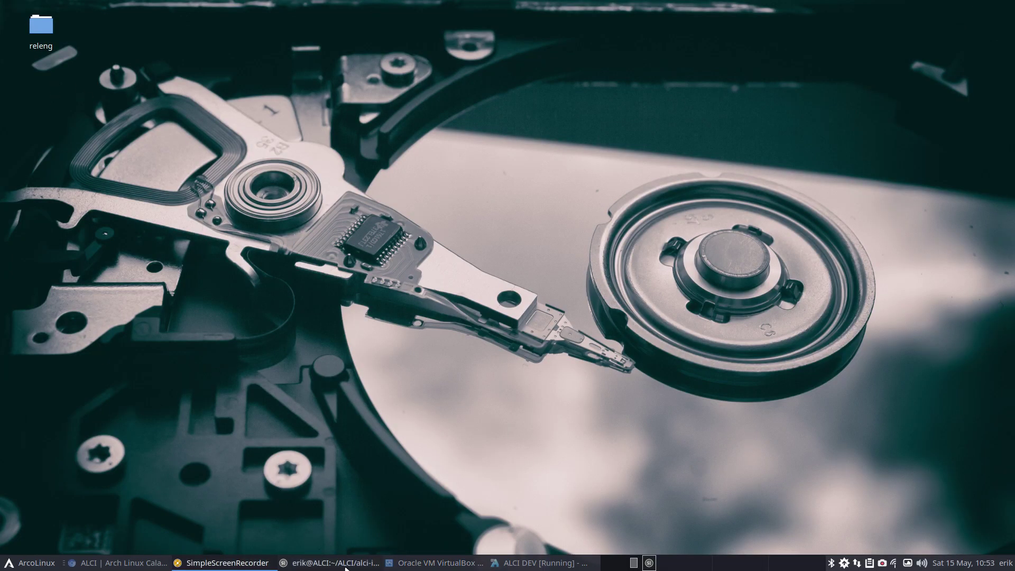
key("super+e")
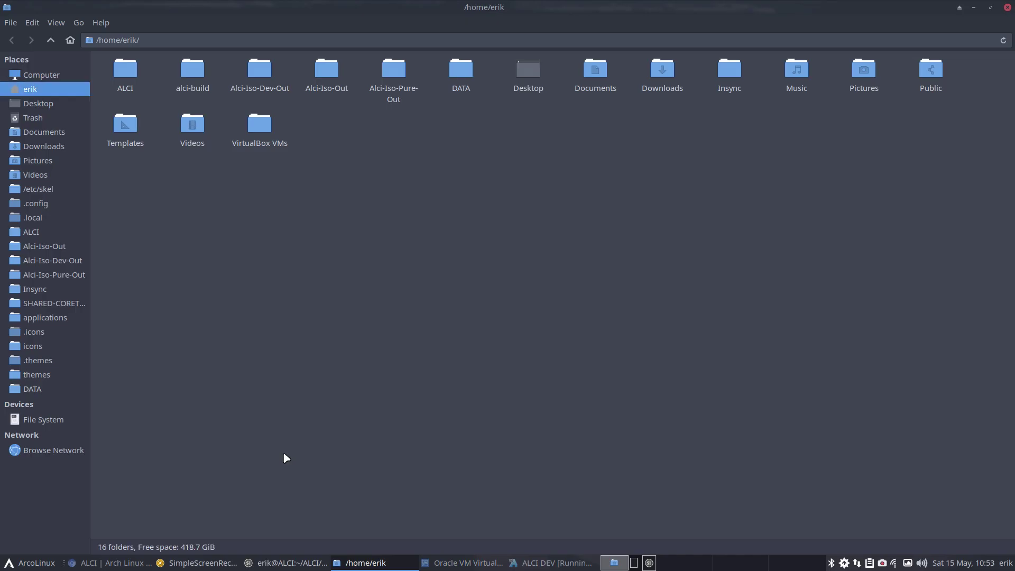
left_click(40, 233)
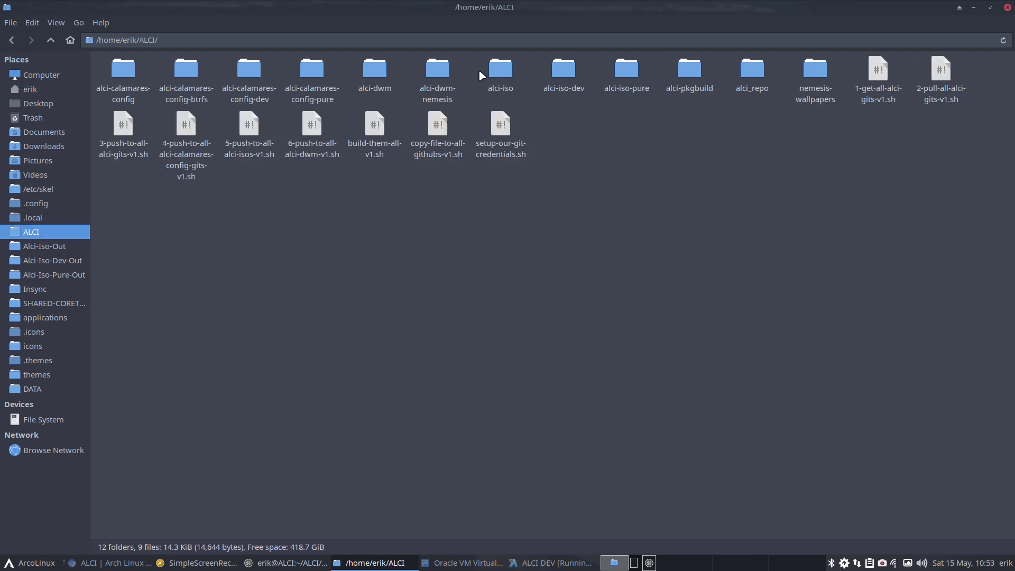
Compare which iso profile folders the ALCI directory offers: alci-iso, alci-iso-dev and alci-iso-pure.
left_click(502, 72)
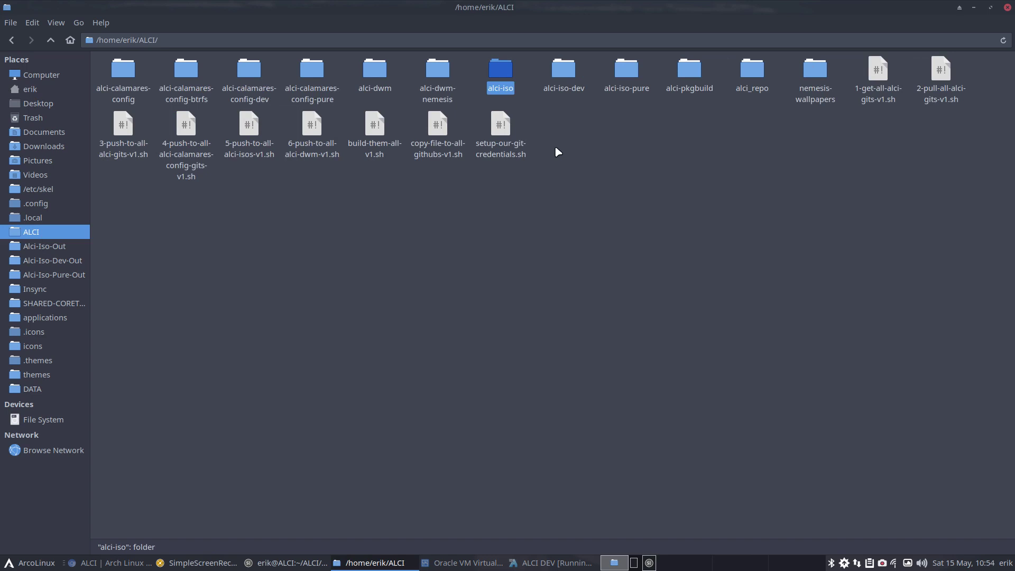
left_click(563, 73)
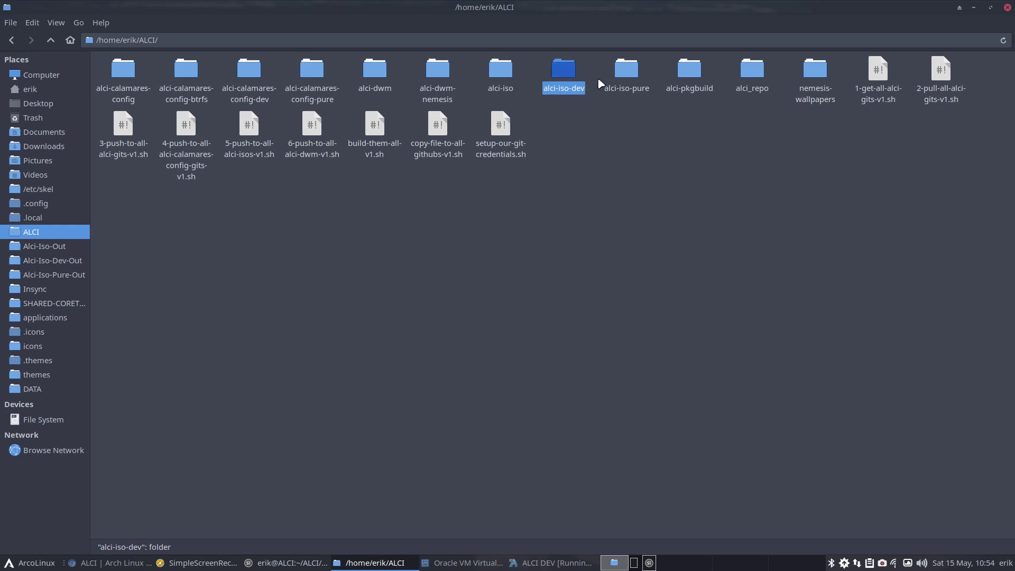
left_click(626, 71)
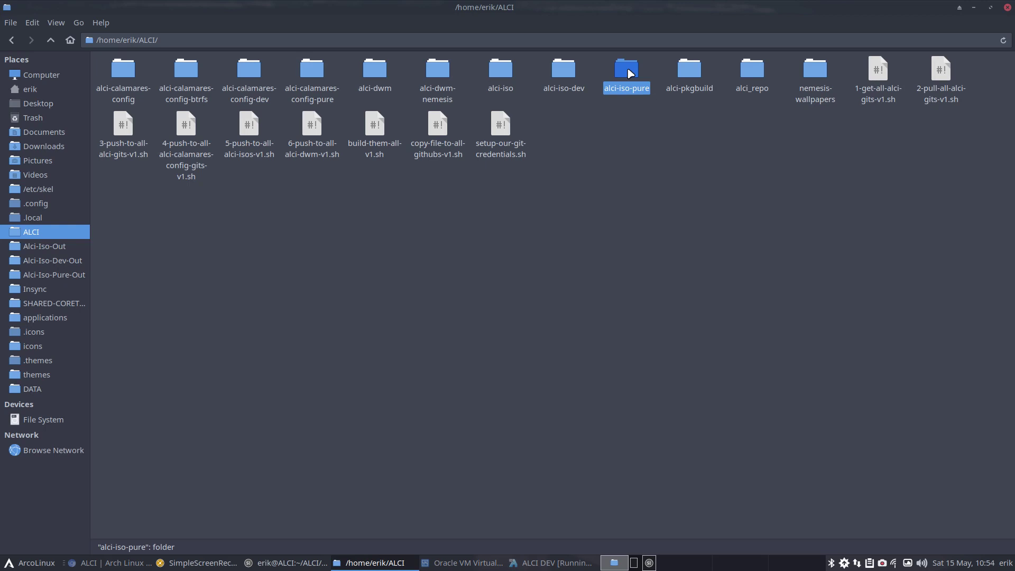
left_click(564, 70)
left_click(495, 70)
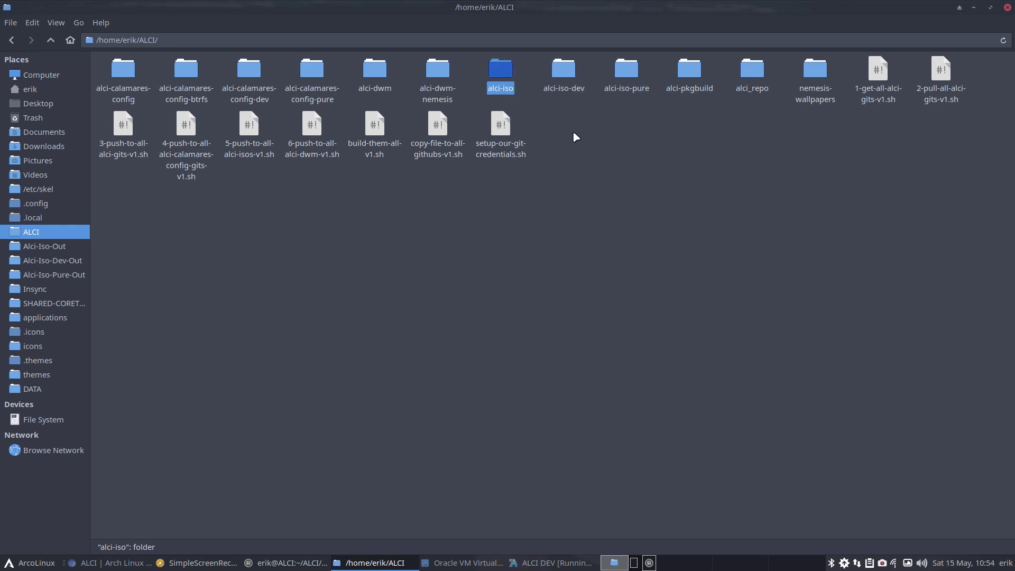
left_click(570, 73)
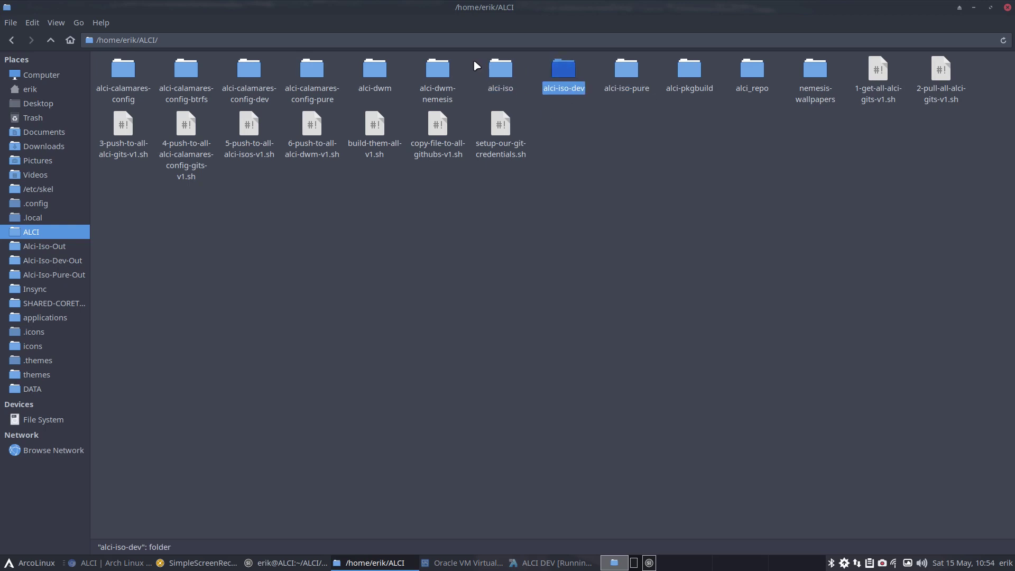
Open the packages.x86_64 file from the archiso folder of alci-iso-dev in the text editor.
double_click(562, 71)
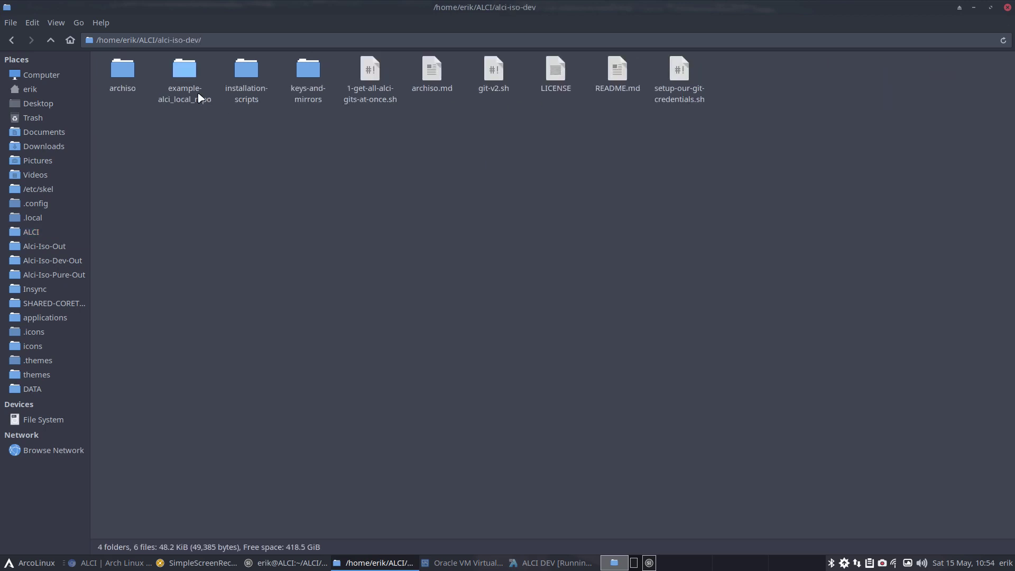
double_click(133, 77)
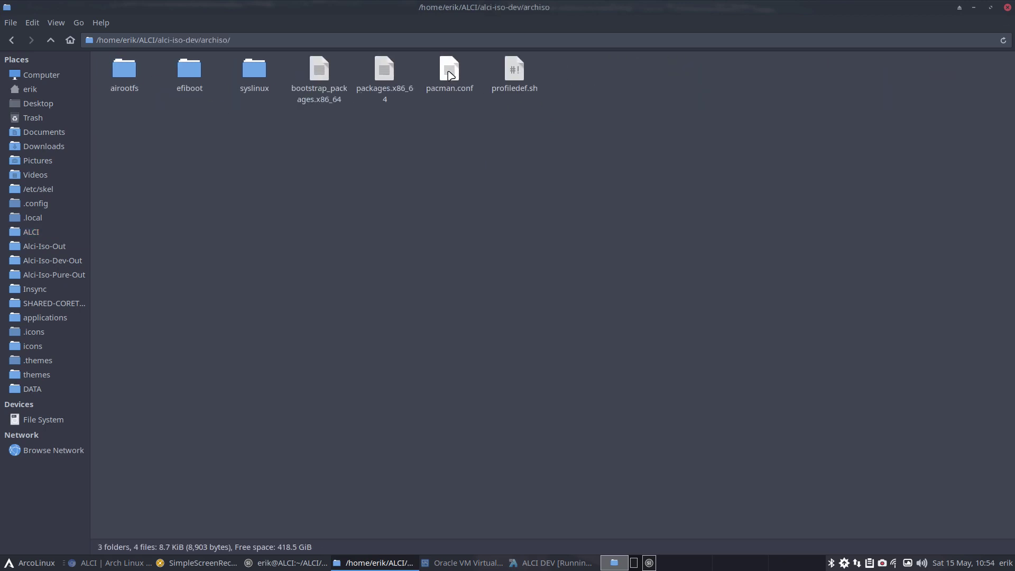
double_click(385, 70)
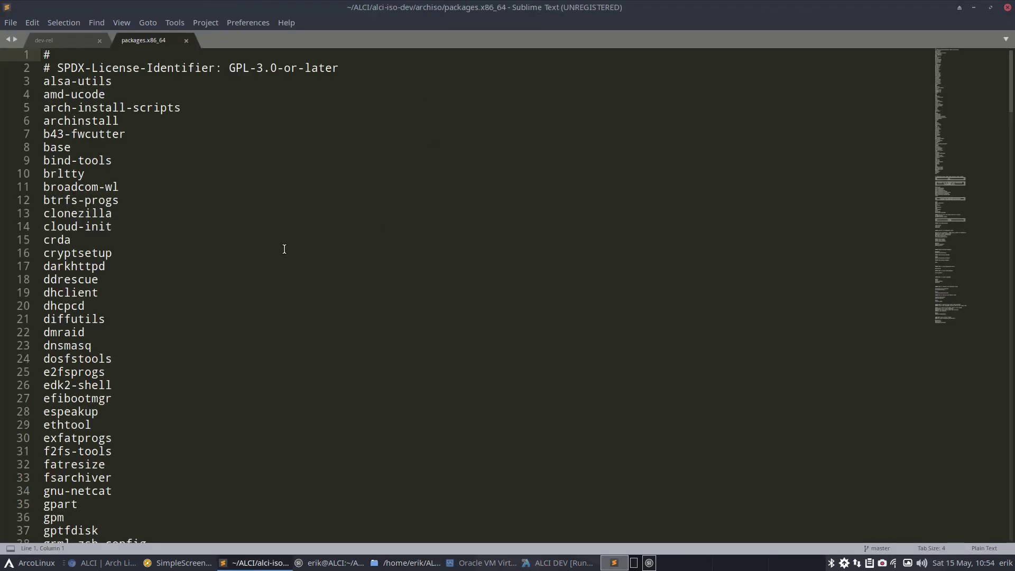
Examine the block of packages taken from the archiso releng folder, from the file's start through zsh.
scroll(284, 250, "down", 20)
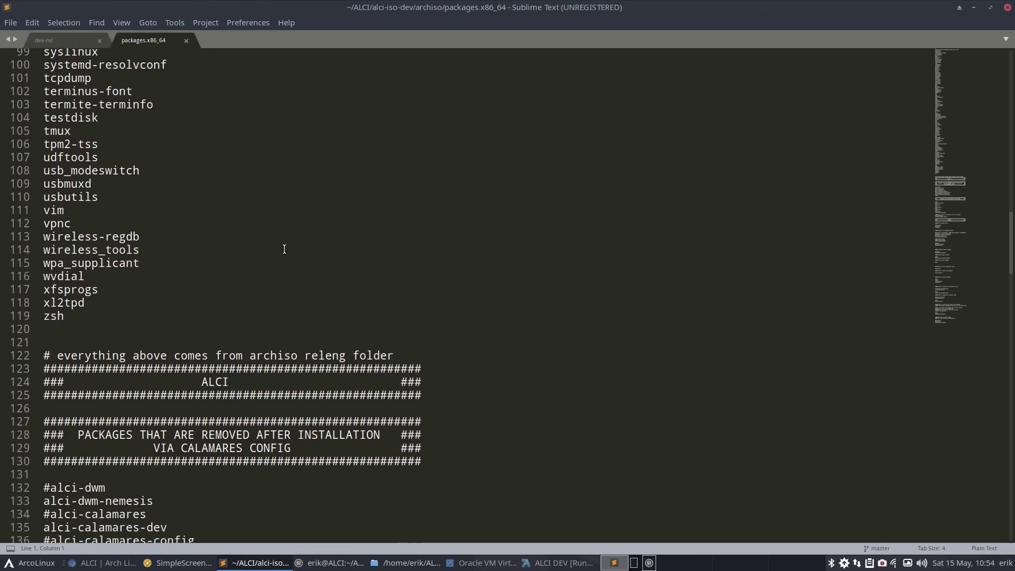
left_click_drag(66, 306, 10, 68)
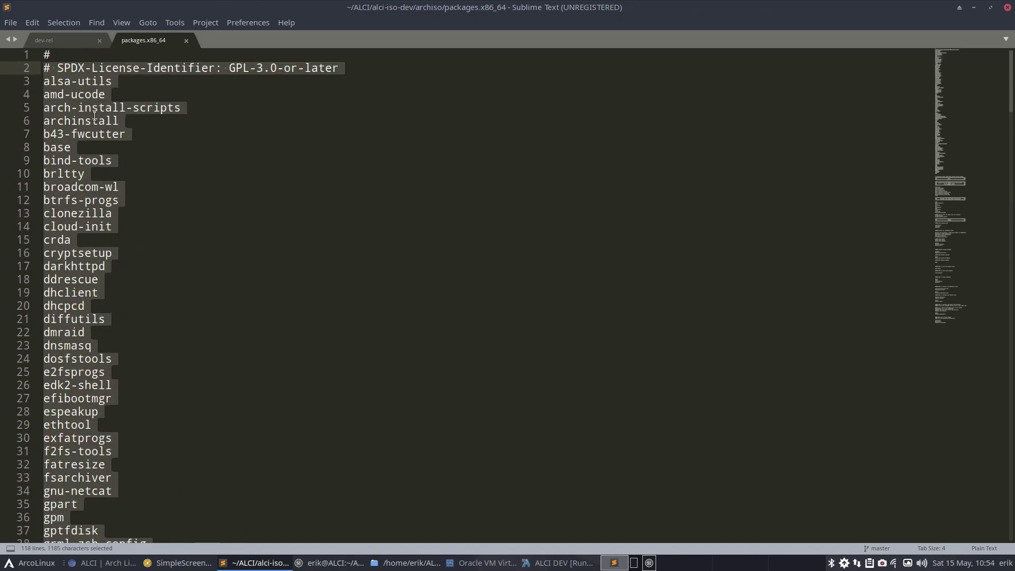
scroll(93, 111, "down", 15)
scroll(94, 116, "down", 12)
scroll(94, 117, "up", 6)
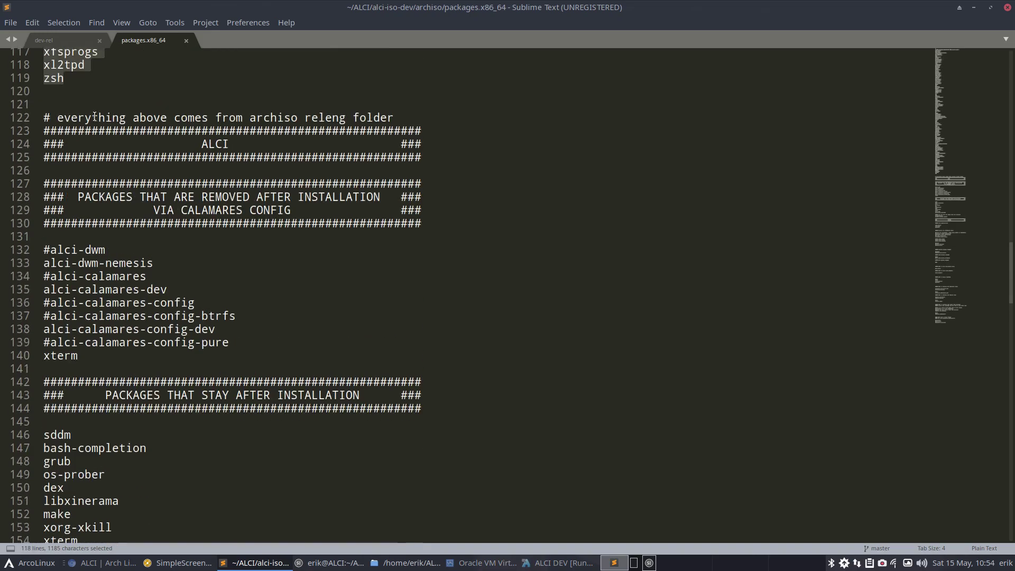
Examine the packages removed after installation via the Calamares config, including alci-dwm-nemesis, alci-calamares-dev and xterm.
scroll(94, 117, "down", 5)
left_click(116, 214)
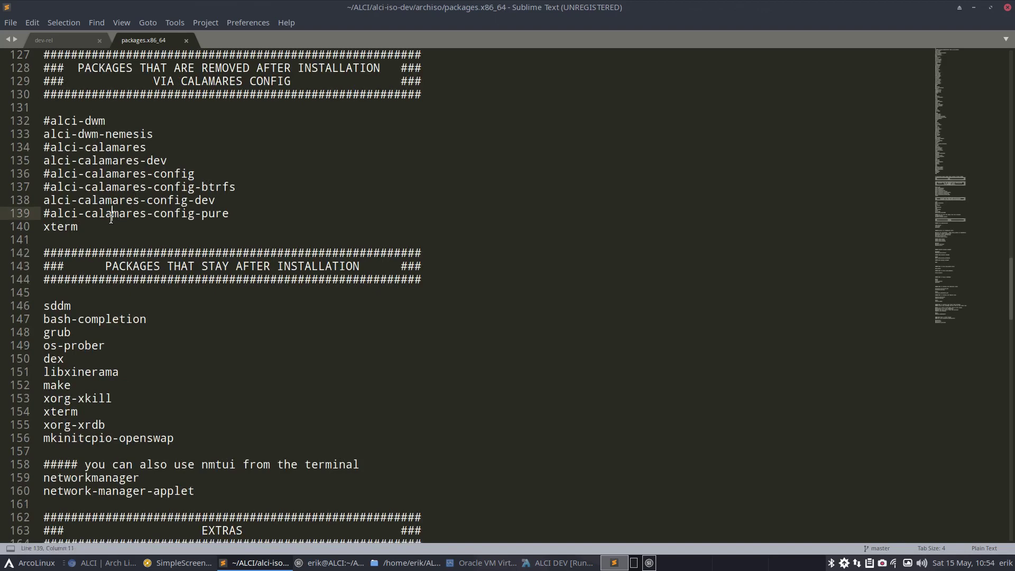
left_click(80, 227)
double_click(67, 228)
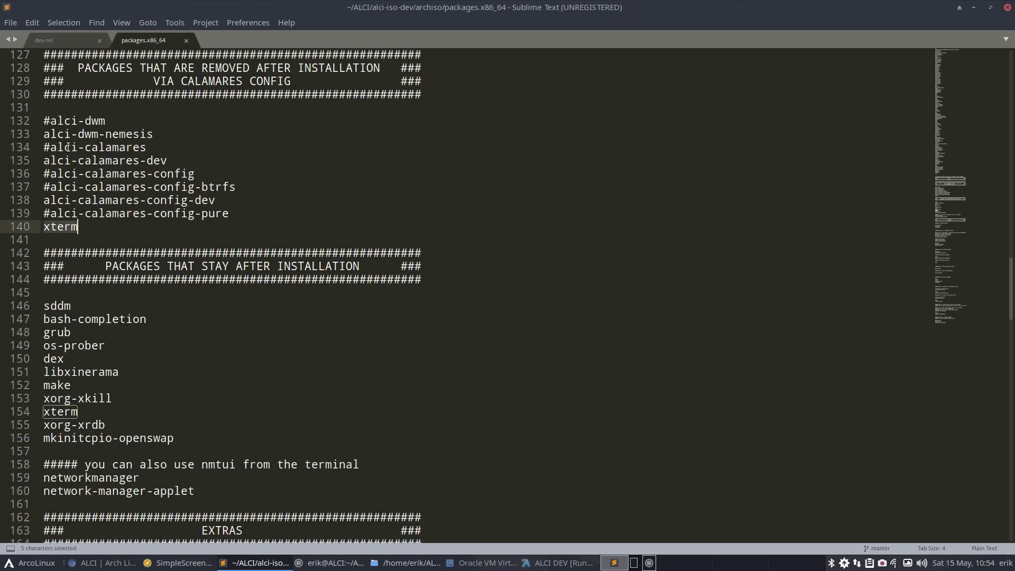
double_click(59, 134)
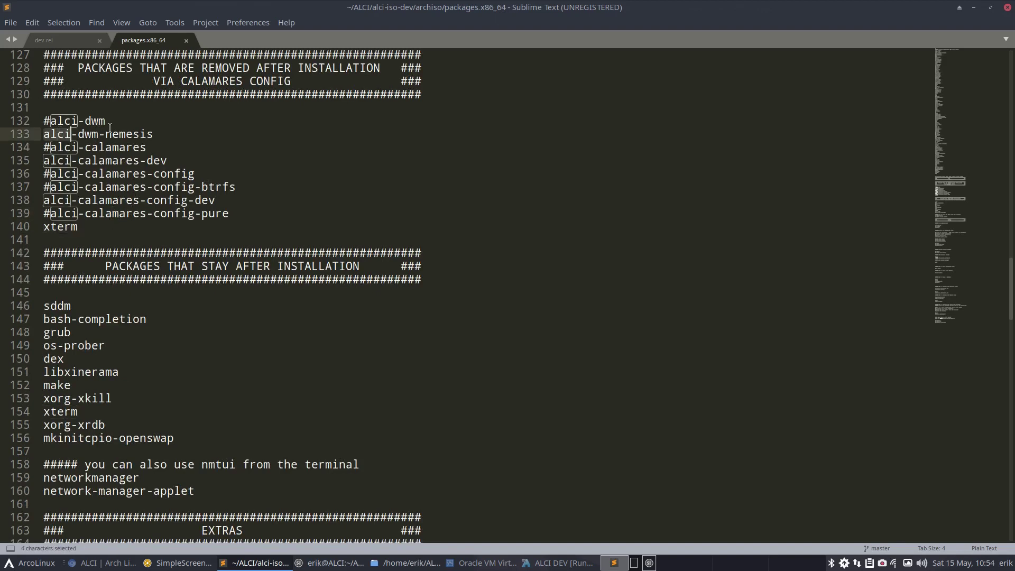
left_click(139, 132)
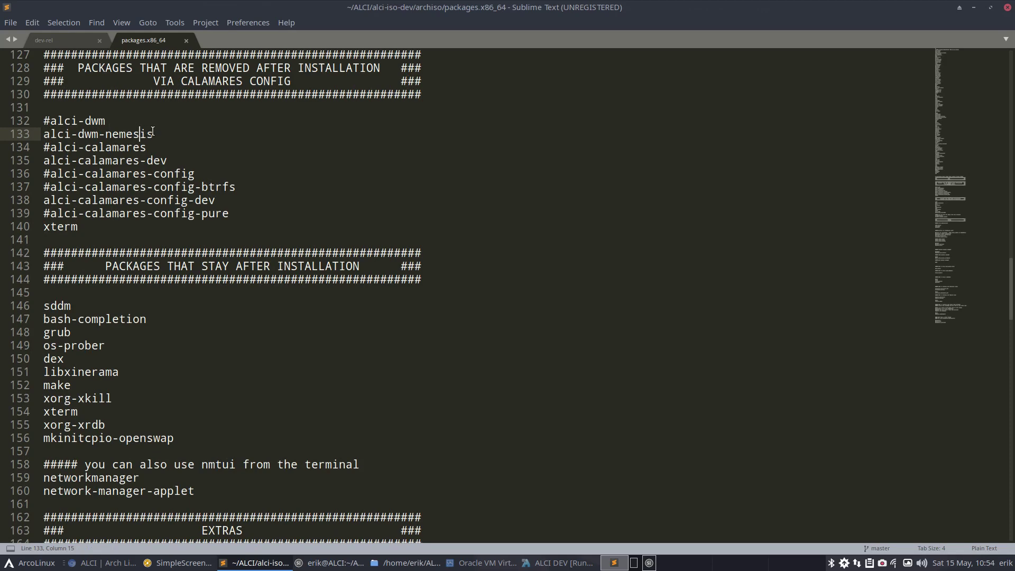
left_click(98, 124)
left_click(98, 133)
left_click(98, 159)
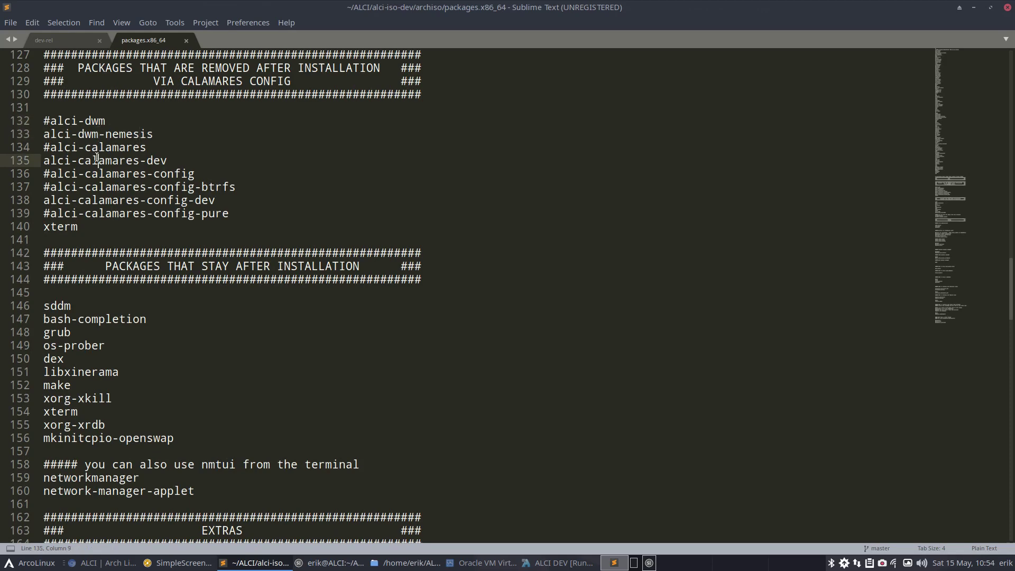
left_click(98, 186)
Examine the packages that stay after installation, going through sddm, bash-completion, grub and os-prober.
scroll(103, 223, "down", 4)
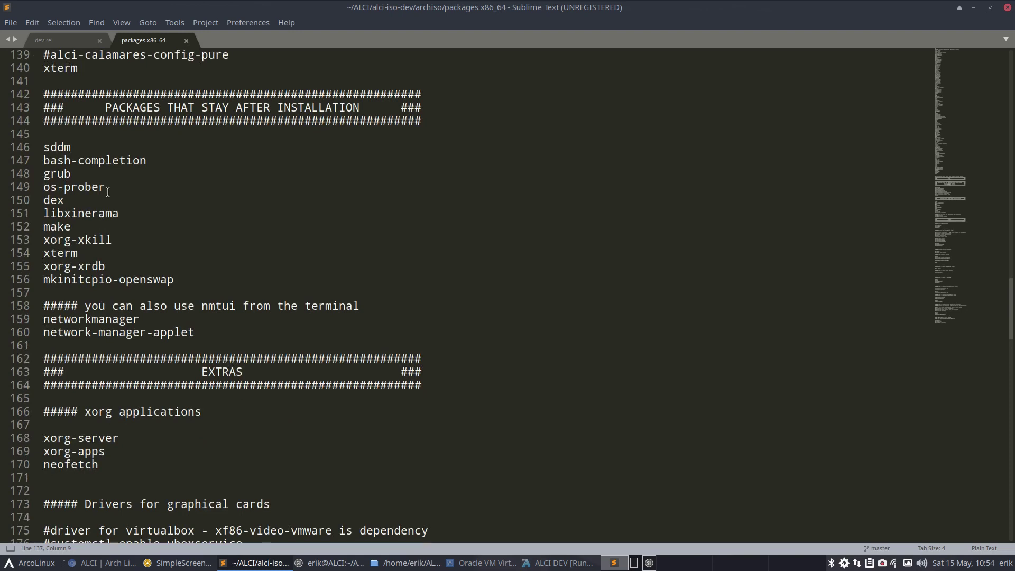
left_click(59, 146)
left_click(59, 160)
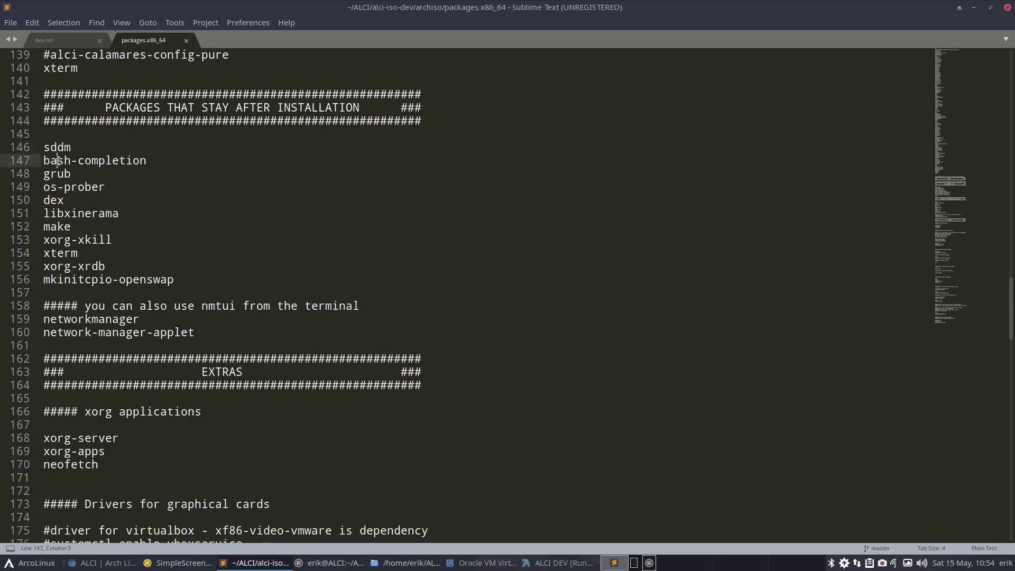
left_click(58, 173)
left_click(58, 187)
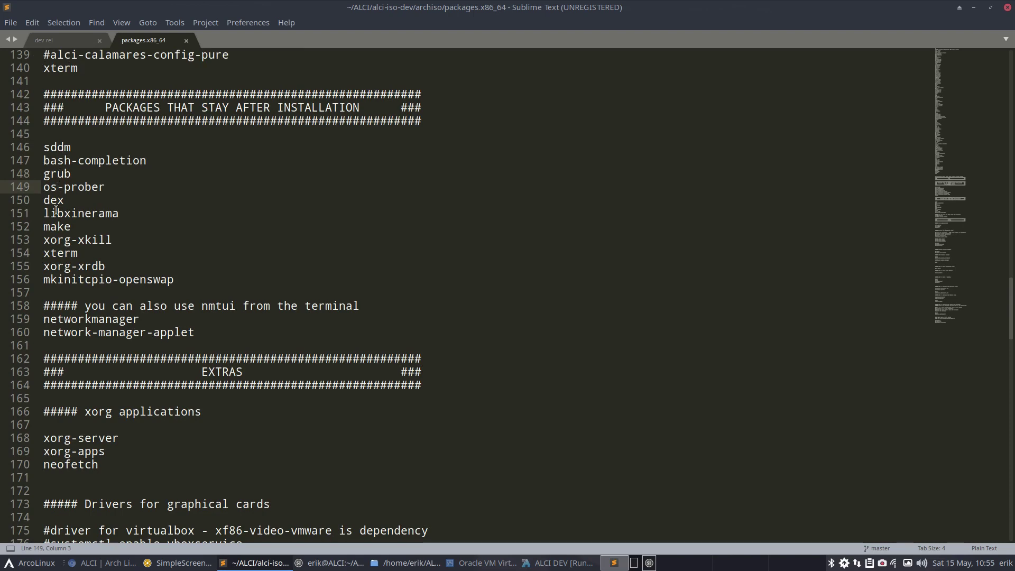
Review the graphics driver section, highlighting the commented-out Intel, AMD and NVIDIA drivers and virtualbox-guest-utils, and continue to the display managers.
scroll(66, 404, "down", 1)
scroll(65, 404, "down", 10)
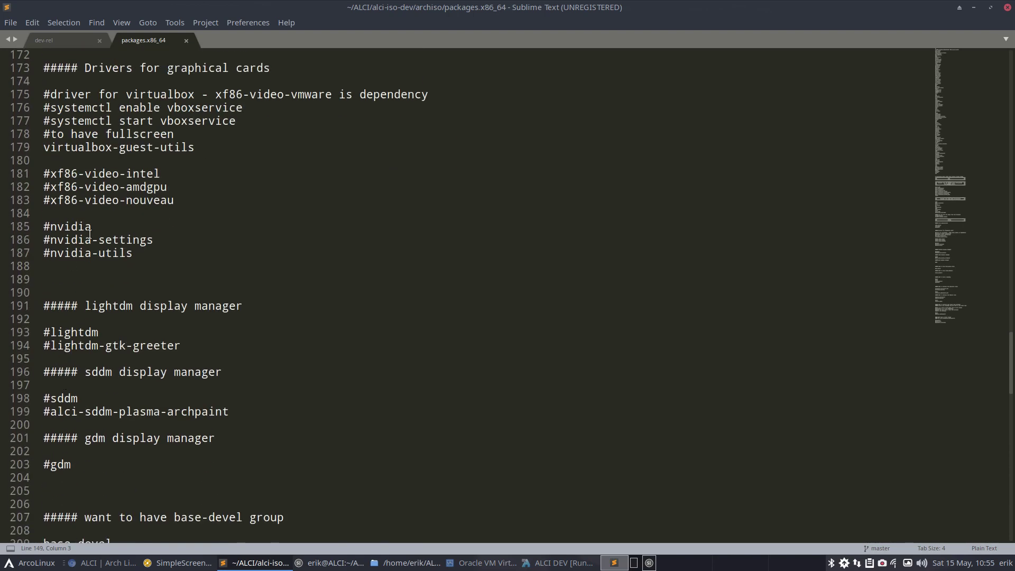
left_click_drag(136, 253, 40, 178)
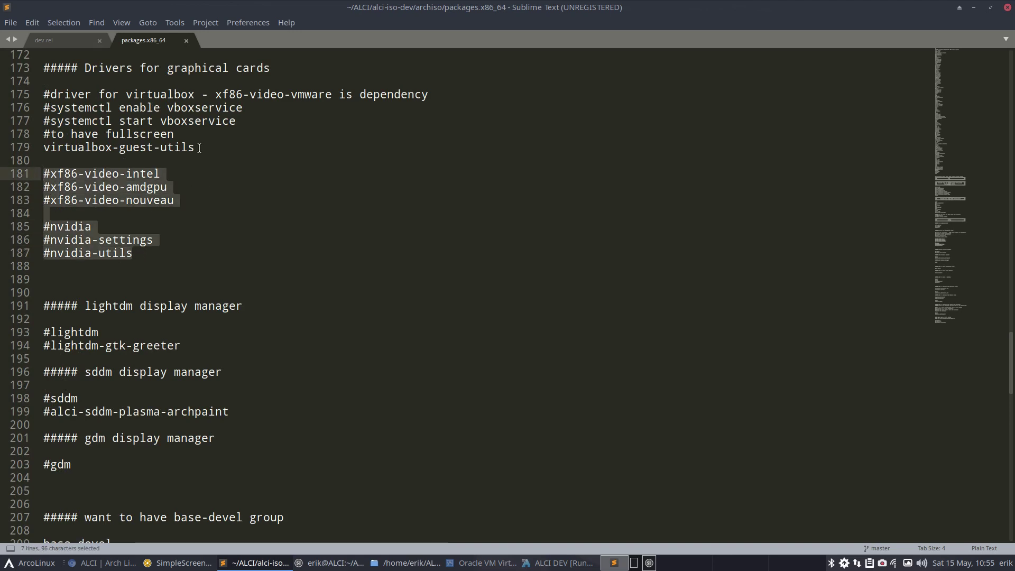
left_click_drag(200, 149, 33, 149)
scroll(284, 179, "down", 5)
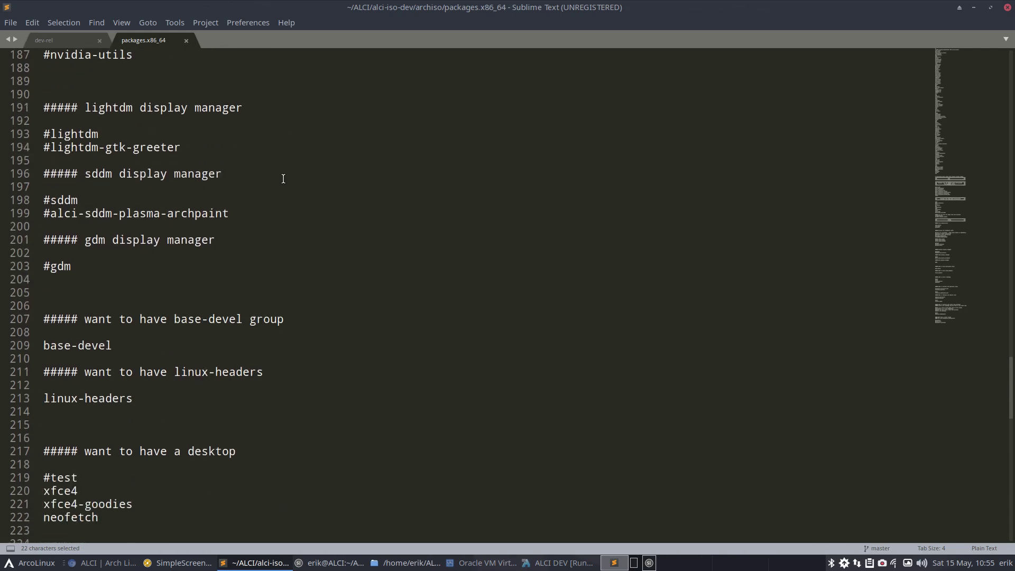
Try commenting out the xfce4 package in the package list's desktop section, and restore the line.
scroll(284, 179, "down", 2)
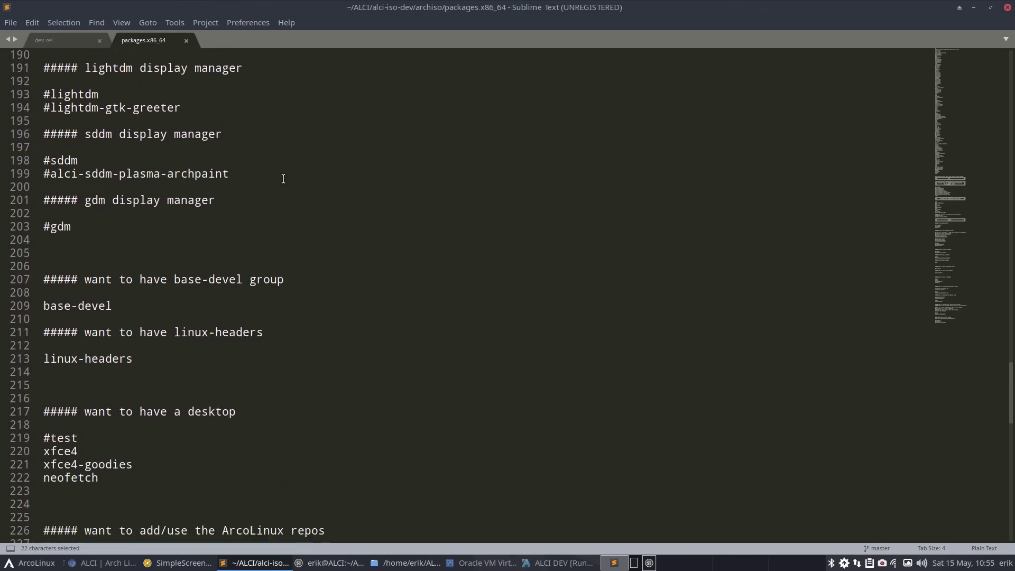
scroll(284, 178, "down", 4)
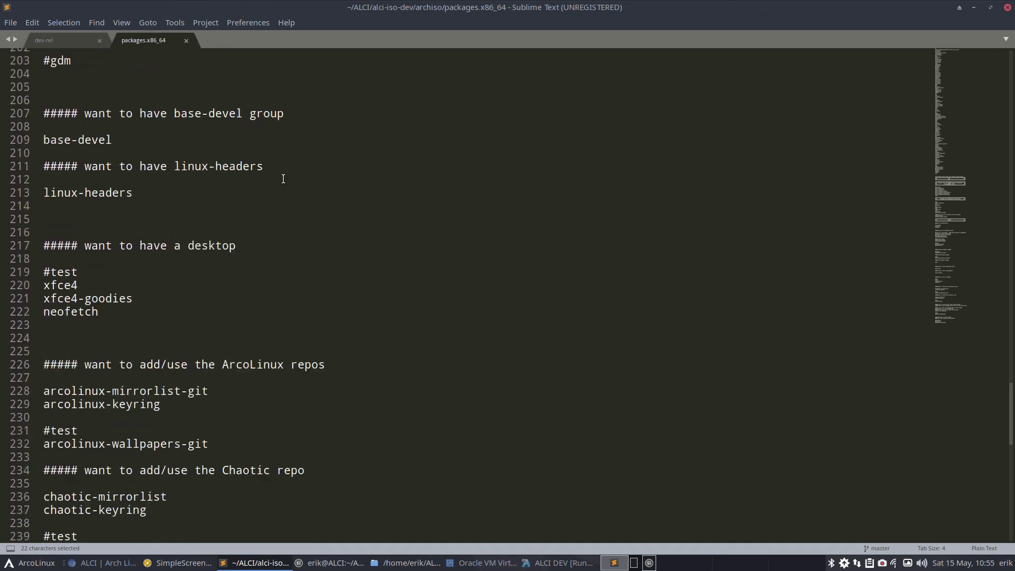
left_click(45, 253)
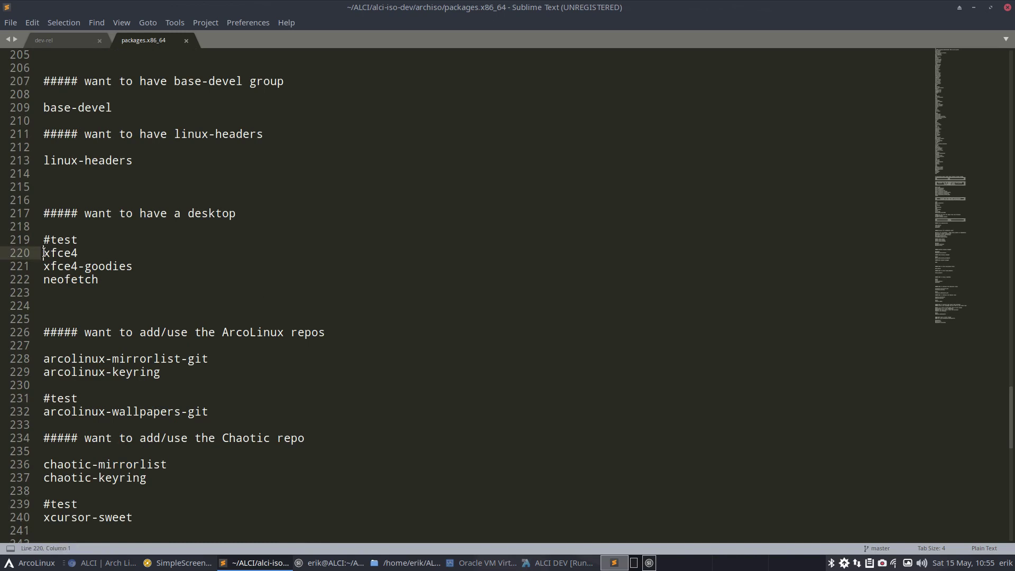
type("#")
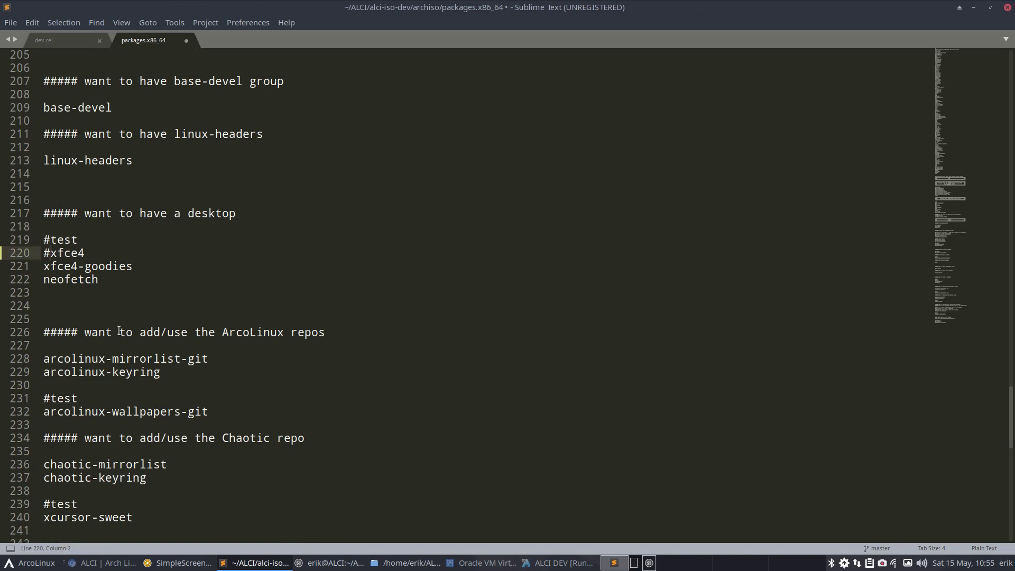
key("BackSpace")
Close the package list and its archiso folder, and finish the installer in the full-screen ALCI DEV virtual machine with a restart.
left_click(1008, 7)
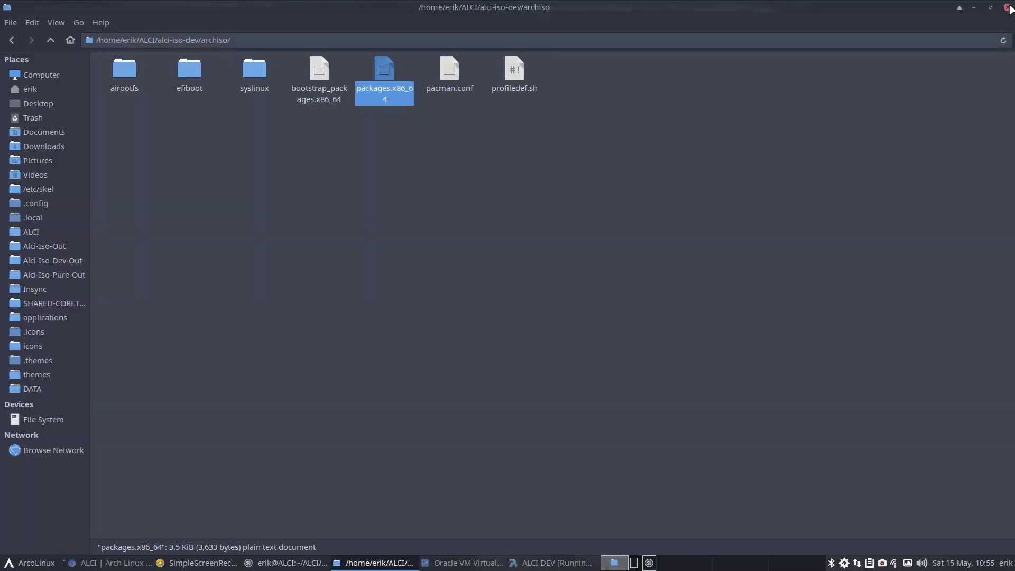
left_click(1008, 8)
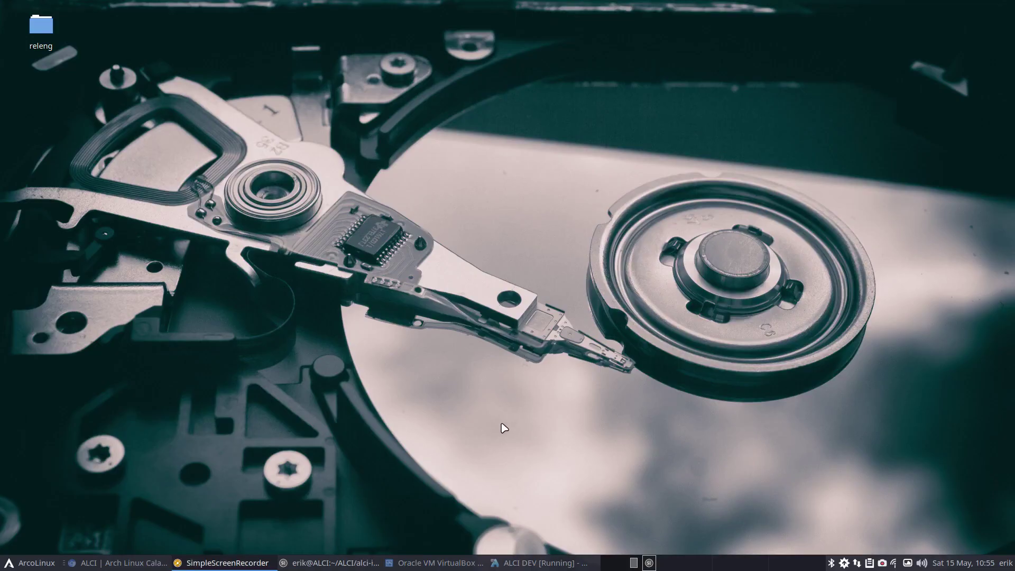
left_click(540, 563)
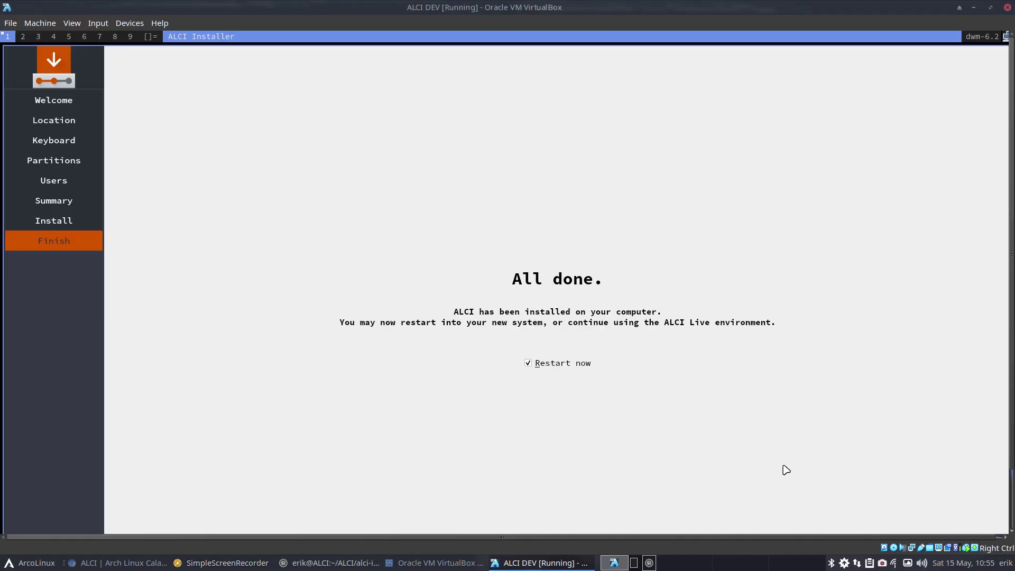
key("Control_R+f")
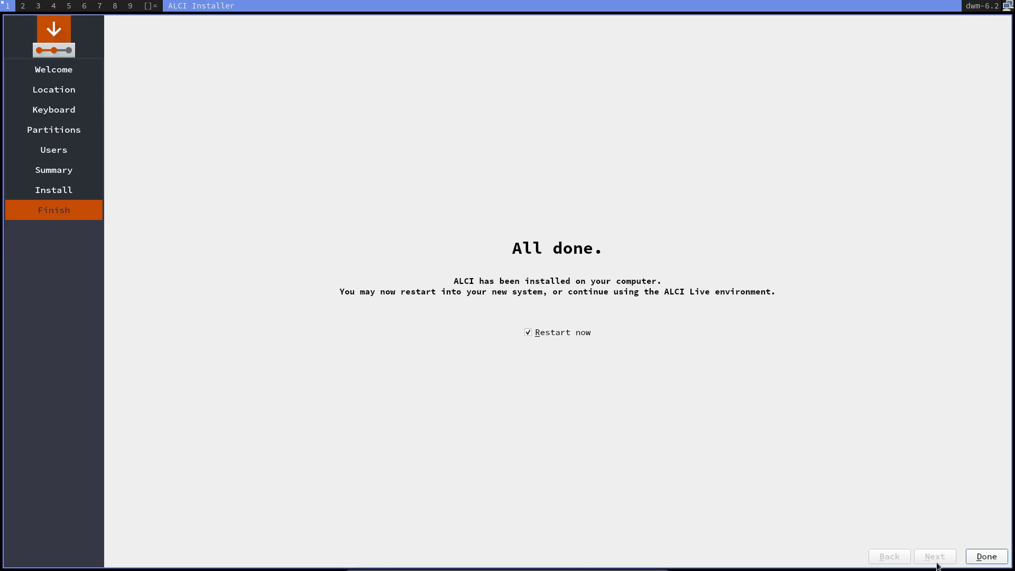
left_click(984, 556)
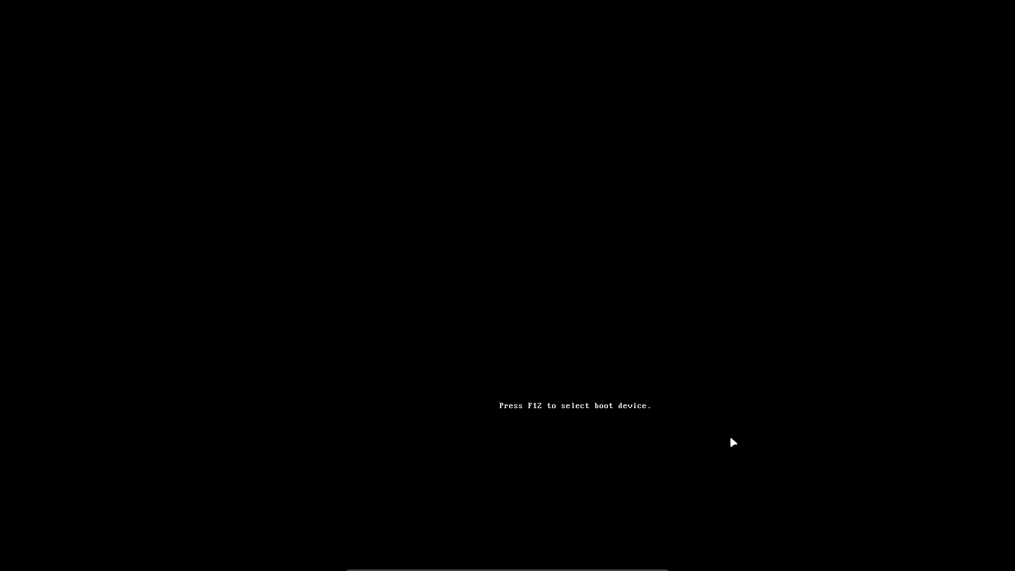
Choose Boot existing OS in the iso's boot menu and start the Arch Linux entry in GRUB.
key("Down")
key("Down")
key("Down")
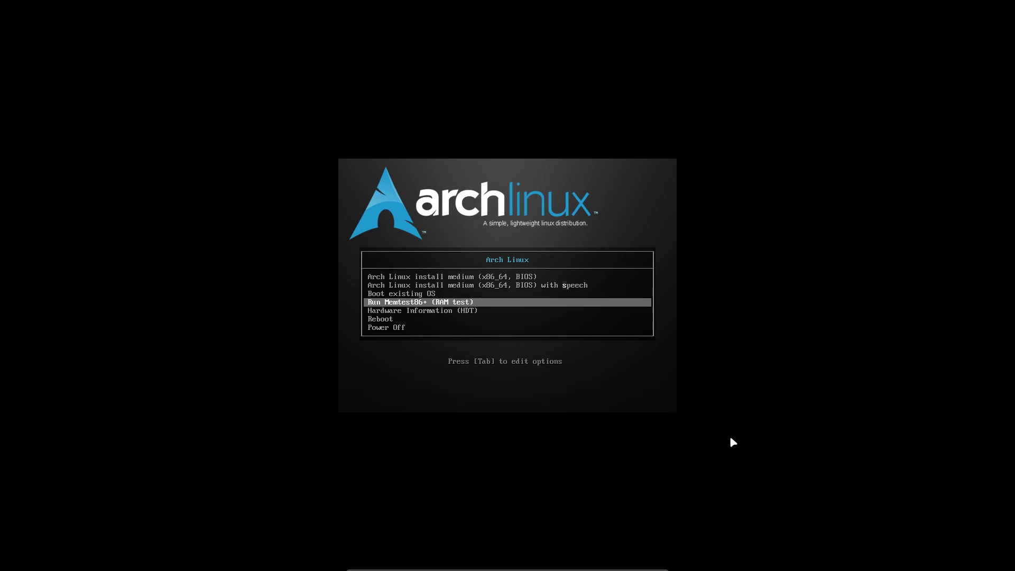
key("Up")
key("Return")
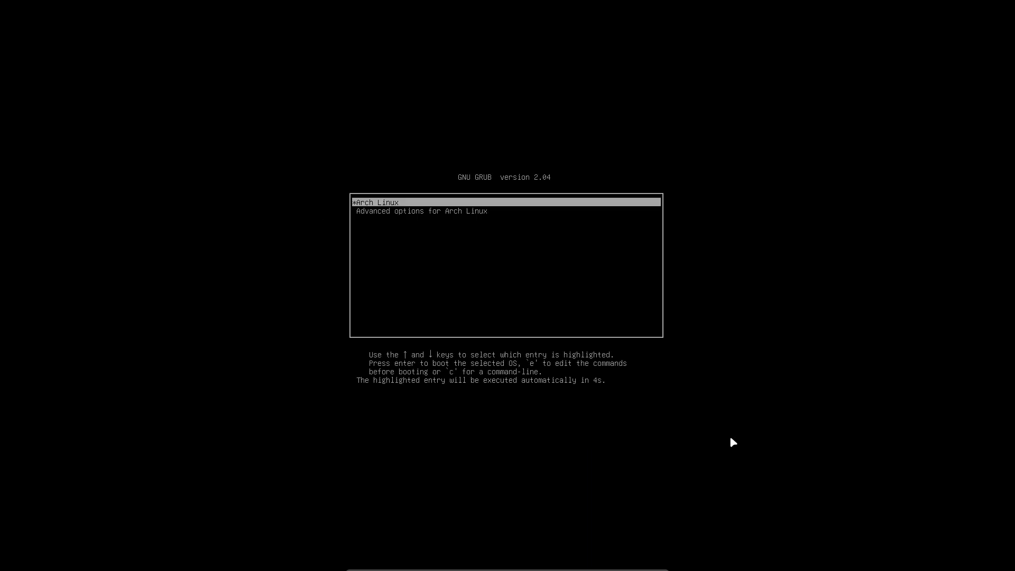
key("Down")
key("Up")
key("Return")
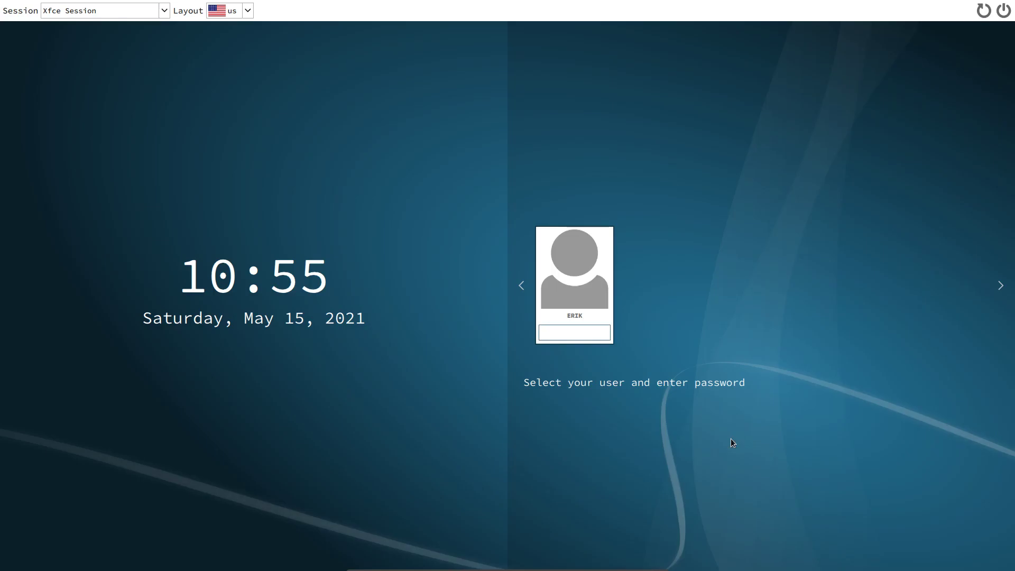
Check the available sessions on the login screen, and log in to the Xfce Session with the account password.
left_click(161, 12)
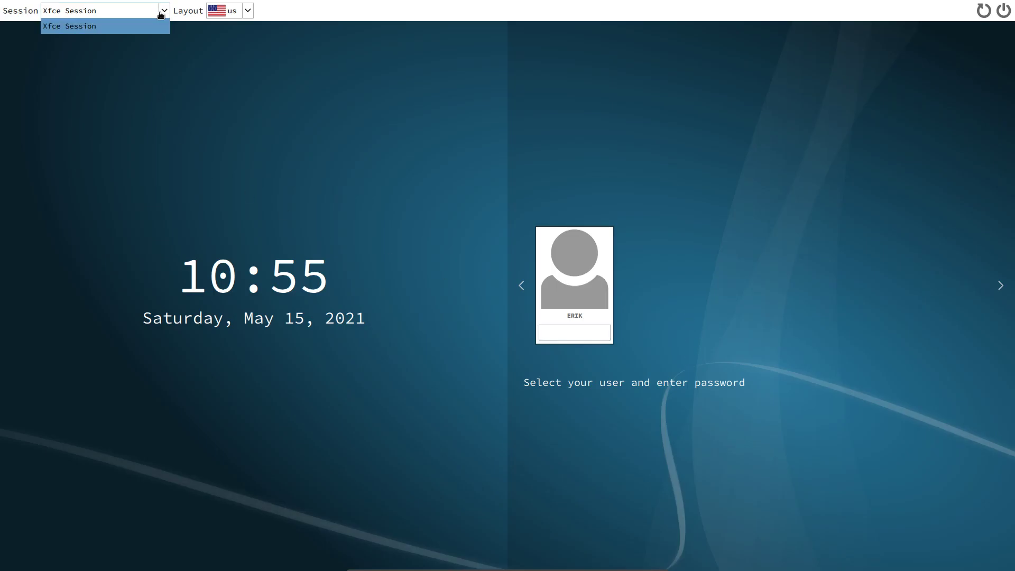
left_click(178, 101)
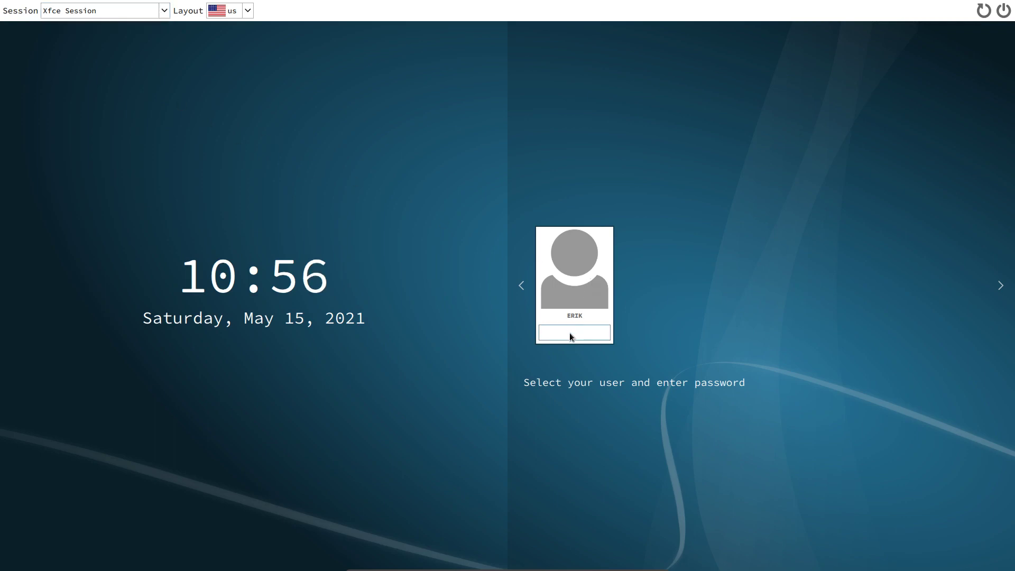
type("•••••")
key("Return")
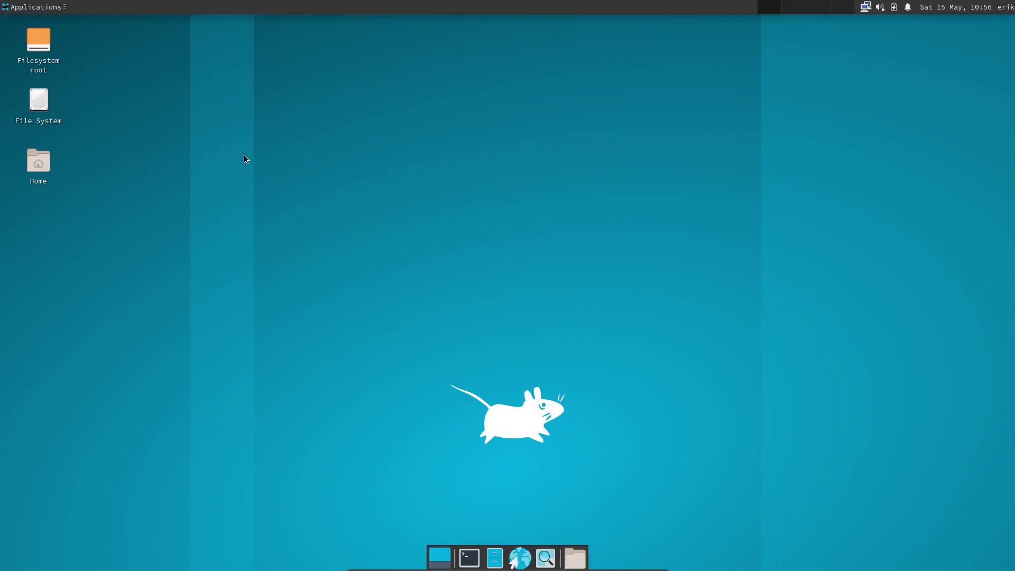
Look through the Xfce applications menu, including the Settings, Accessories, Internet, Office and System categories.
left_click(21, 10)
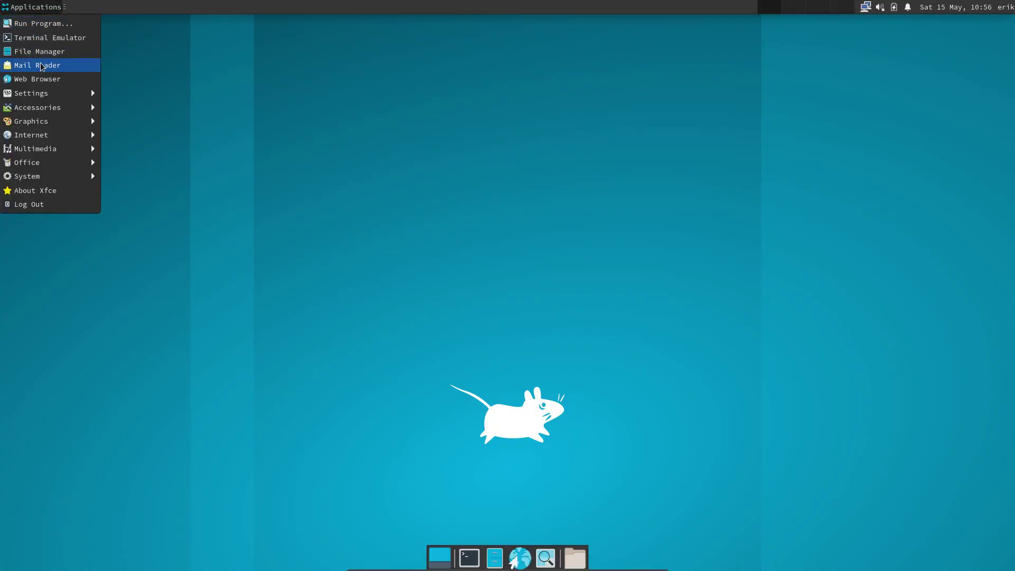
mouse_move(45, 94)
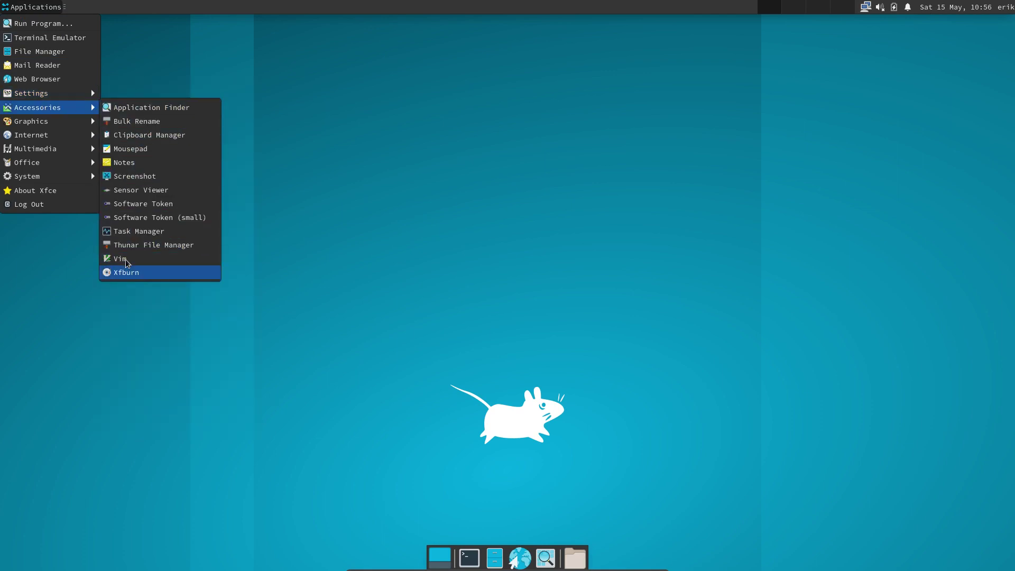
mouse_move(49, 136)
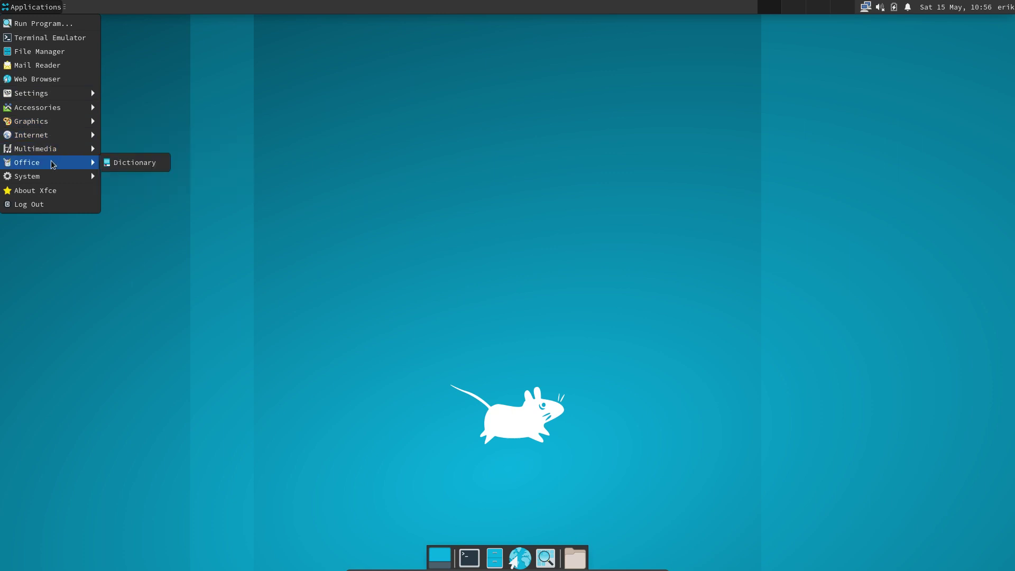
mouse_move(55, 180)
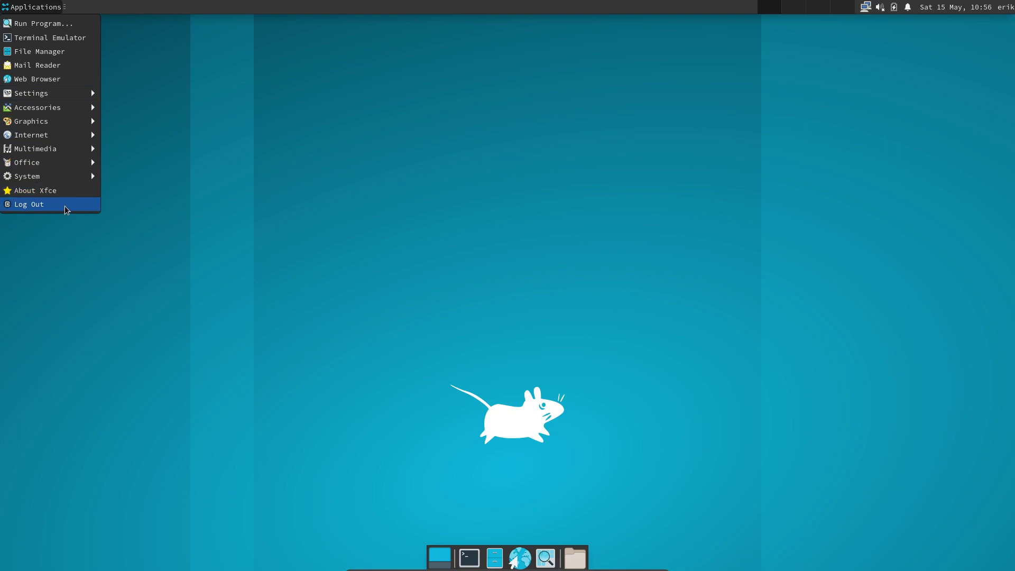
left_click(632, 188)
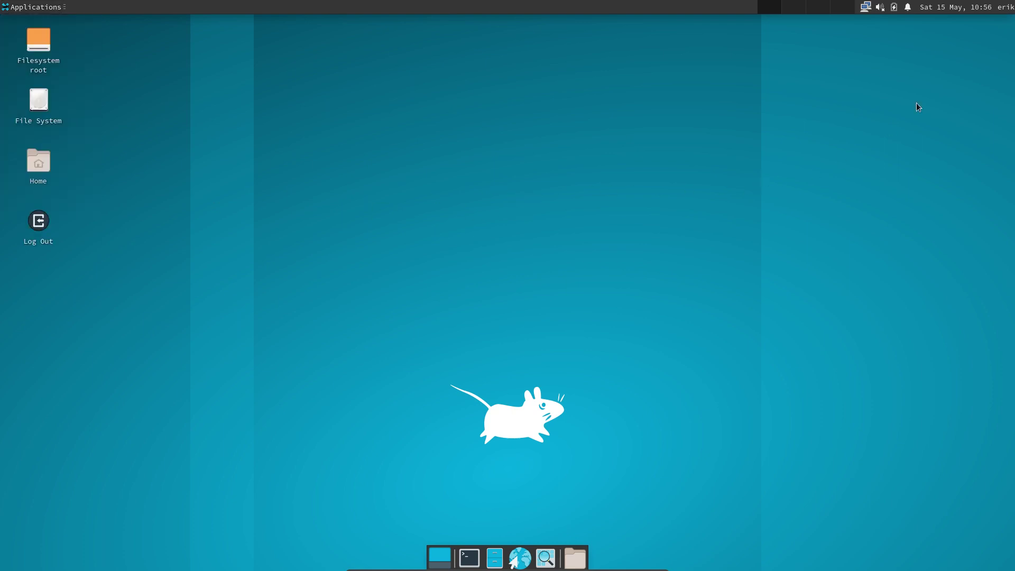
Shut down the installed Arch Linux system from its desktop and confirm the shutdown.
left_click(1001, 11)
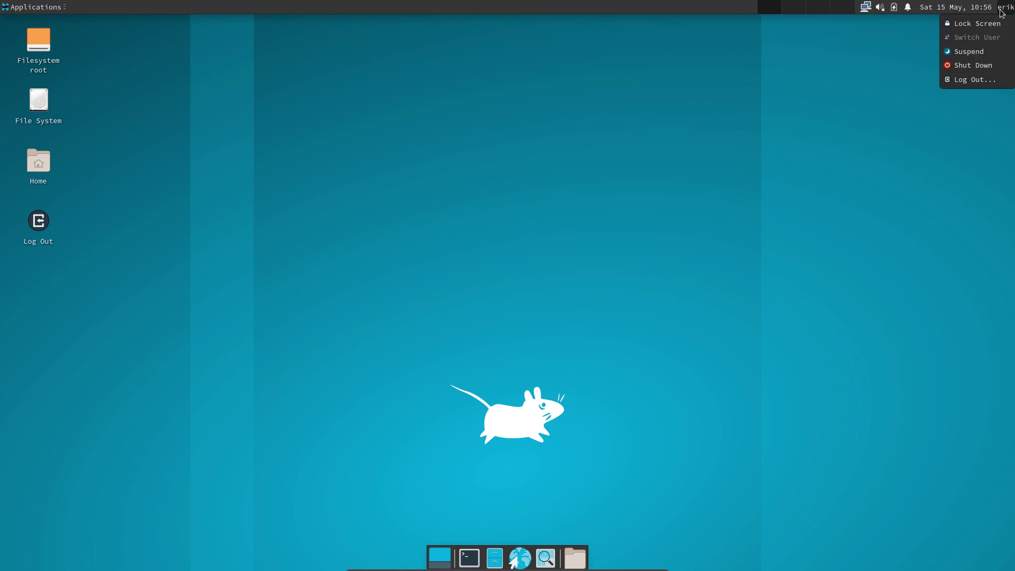
left_click(974, 65)
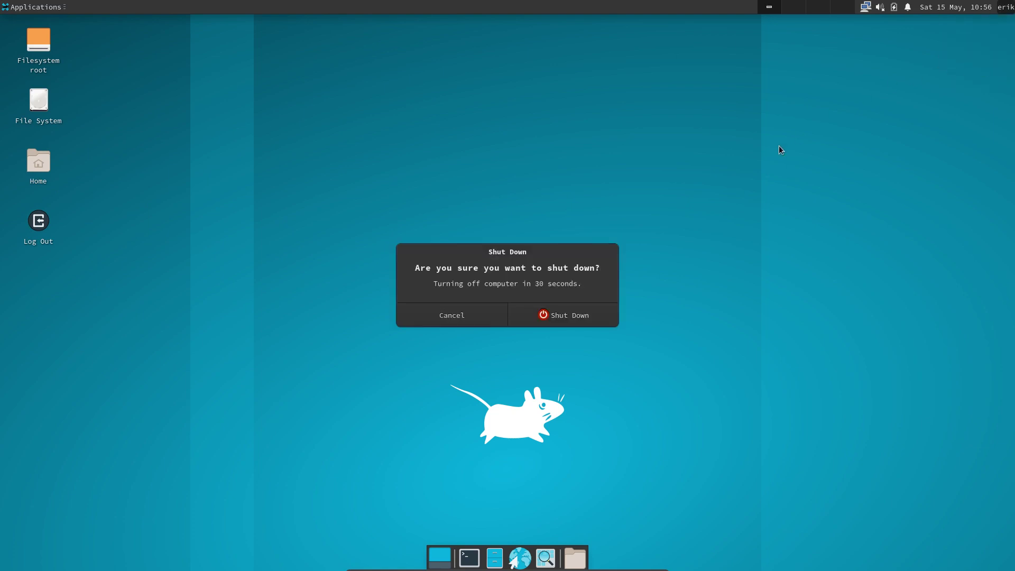
left_click(568, 320)
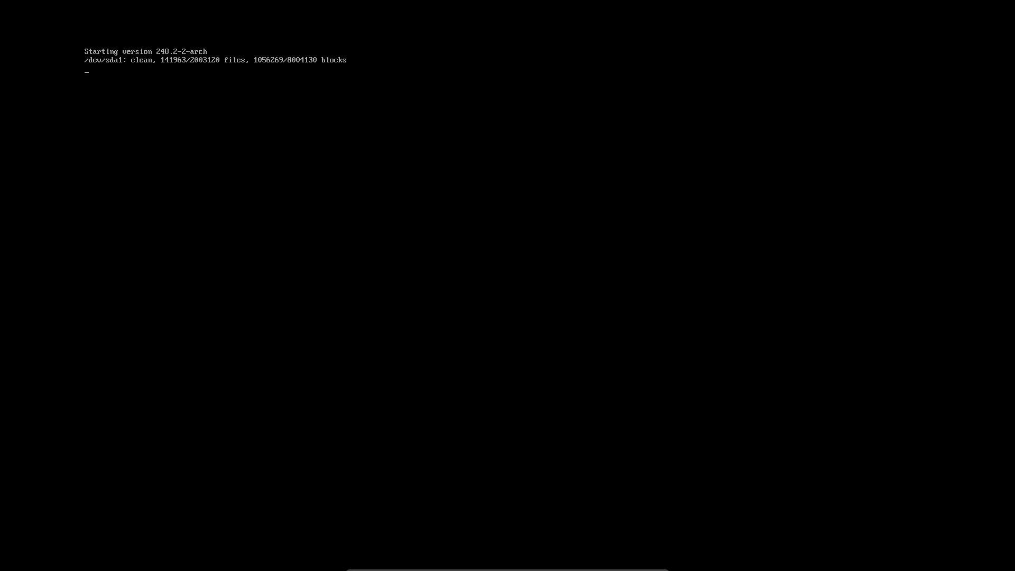